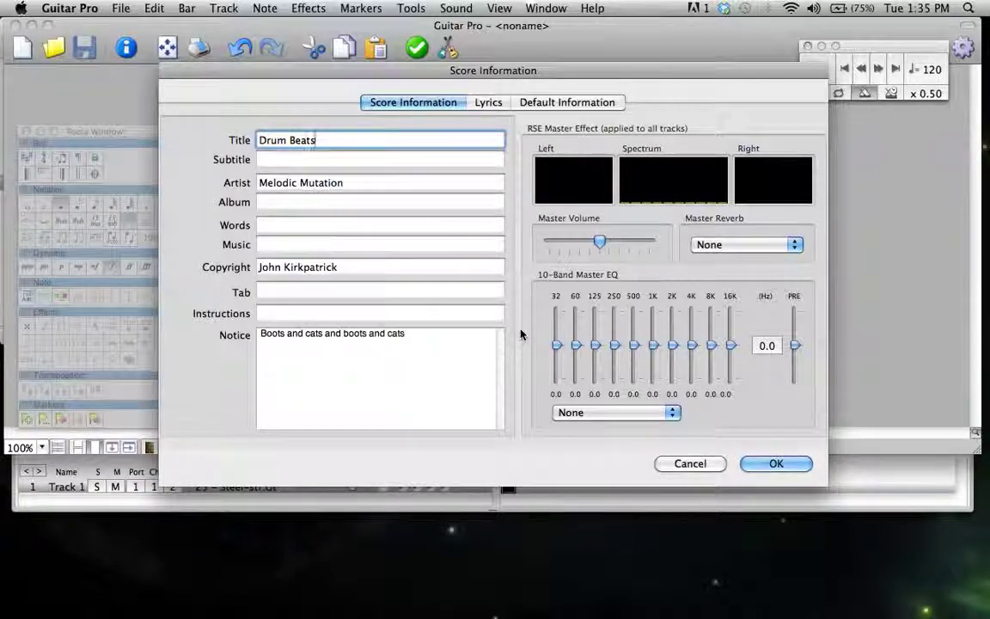
- Apply the score information and add a percussion track to the score
{"action": "key", "text": "Return"}
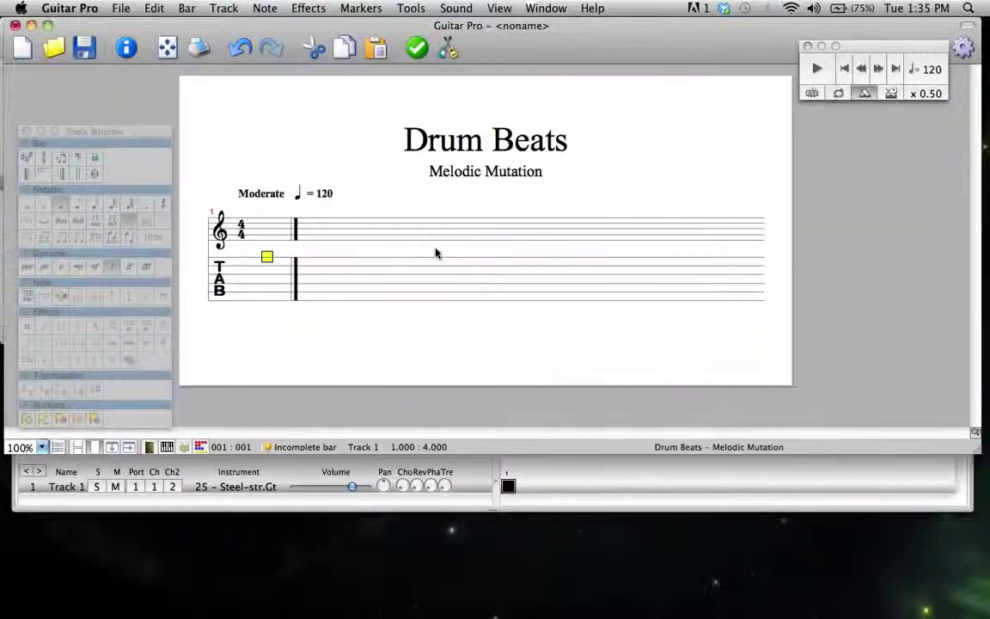
{"action": "left_click", "coordinate": [219, 8]}
{"action": "left_click", "coordinate": [240, 133]}
{"action": "left_click", "coordinate": [438, 176]}
{"action": "key", "text": "Return"}
{"action": "key", "text": "Return"}
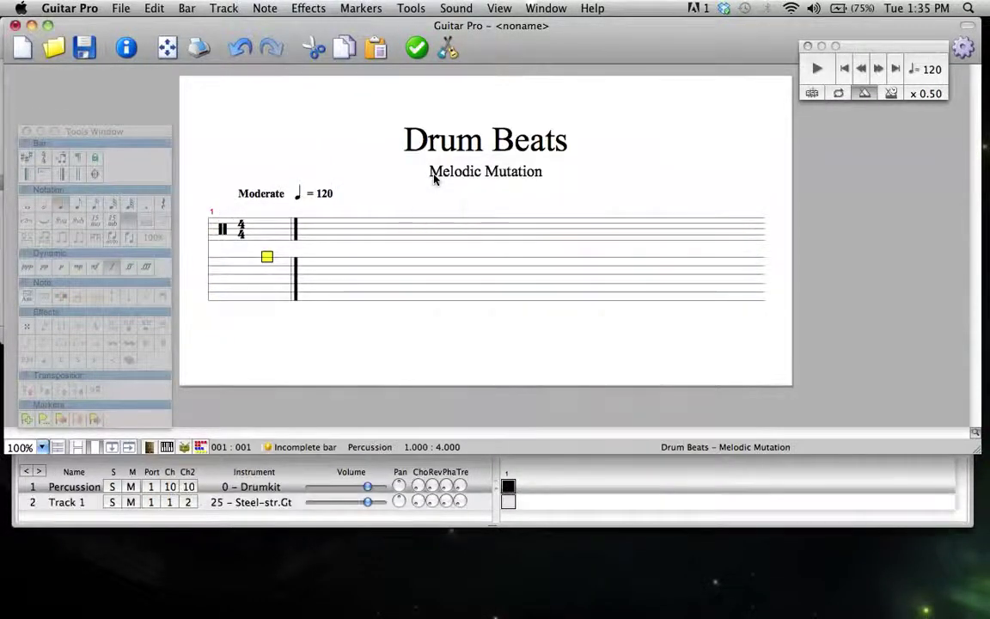
- Fill bar 1 of the percussion track with eight eighth-note hi-hats, value 42, on the top tab line
{"action": "type", "text": "42"}
{"action": "left_click", "coordinate": [79, 207]}
{"action": "key", "text": "Right"}
{"action": "type", "text": "42"}
{"action": "key", "text": "Right"}
{"action": "type", "text": "42"}
{"action": "key", "text": "Right"}
{"action": "type", "text": "42"}
{"action": "key", "text": "Right"}
{"action": "key", "text": "Right"}
{"action": "type", "text": "42"}
{"action": "key", "text": "Right"}
{"action": "type", "text": "42"}
{"action": "key", "text": "Right"}
{"action": "type", "text": "42"}
- Enter kick notes, value 36, on the lowest tab line under the first and fifth eighth notes of bar 1
{"action": "key", "text": "Left"}
{"action": "key", "text": "Left"}
{"action": "key", "text": "Left"}
{"action": "key", "text": "Left"}
{"action": "key", "text": "Left"}
{"action": "key", "text": "Left"}
{"action": "key", "text": "Left"}
{"action": "key", "text": "Down"}
{"action": "key", "text": "Down"}
{"action": "key", "text": "Down"}
{"action": "key", "text": "Down"}
{"action": "key", "text": "Down"}
{"action": "type", "text": "36"}
{"action": "key", "text": "Right"}
{"action": "key", "text": "Right"}
{"action": "key", "text": "Right"}
{"action": "key", "text": "Right"}
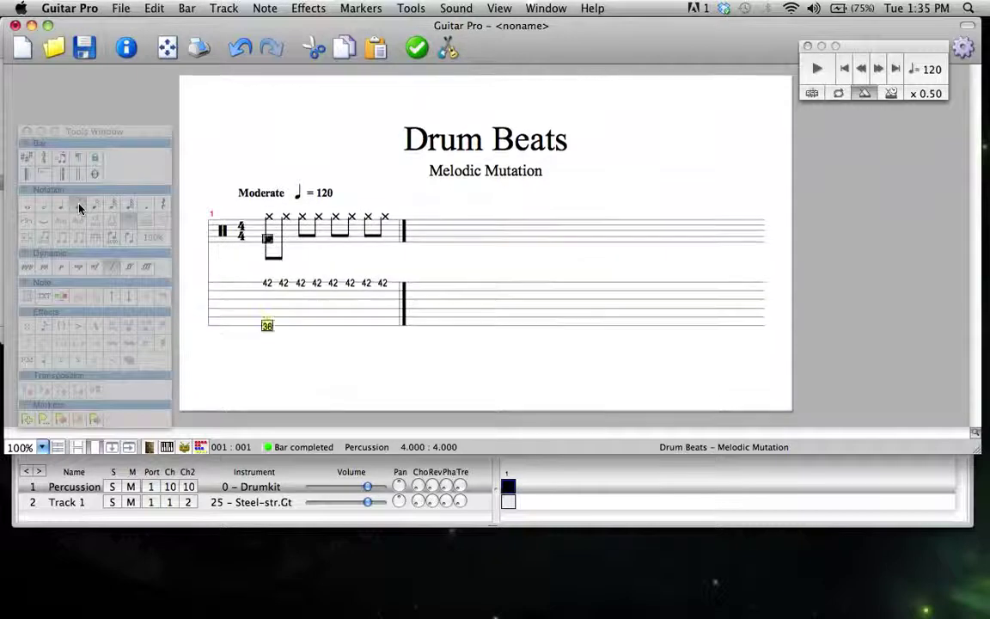
{"action": "type", "text": "36"}
- Enter snare notes, value 40, on the third tab line under the third and seventh eighth notes of bar 1
{"action": "key", "text": "Left"}
{"action": "key", "text": "Left"}
{"action": "key", "text": "Up"}
{"action": "key", "text": "Up"}
{"action": "key", "text": "Up"}
{"action": "type", "text": "40"}
{"action": "key", "text": "Right"}
{"action": "key", "text": "Right"}
{"action": "key", "text": "Right"}
{"action": "key", "text": "Right"}
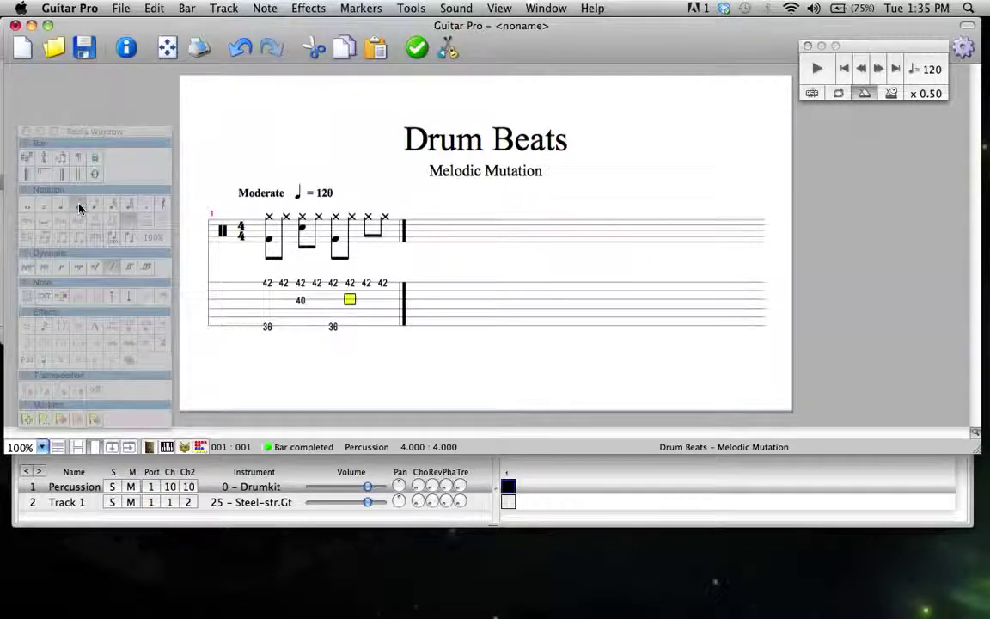
{"action": "type", "text": "40"}
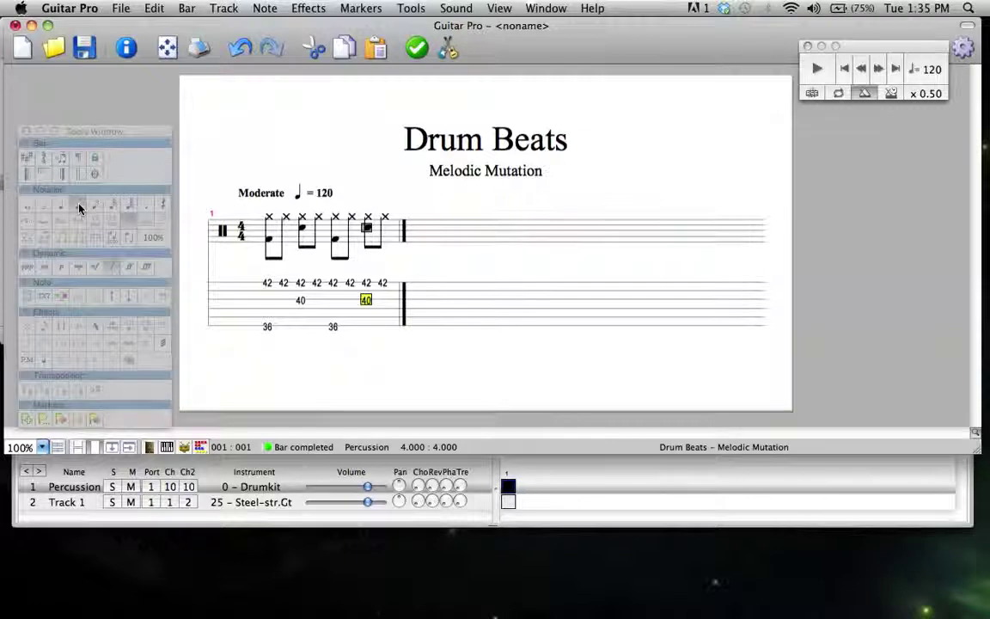
{"action": "left_click", "coordinate": [266, 307]}
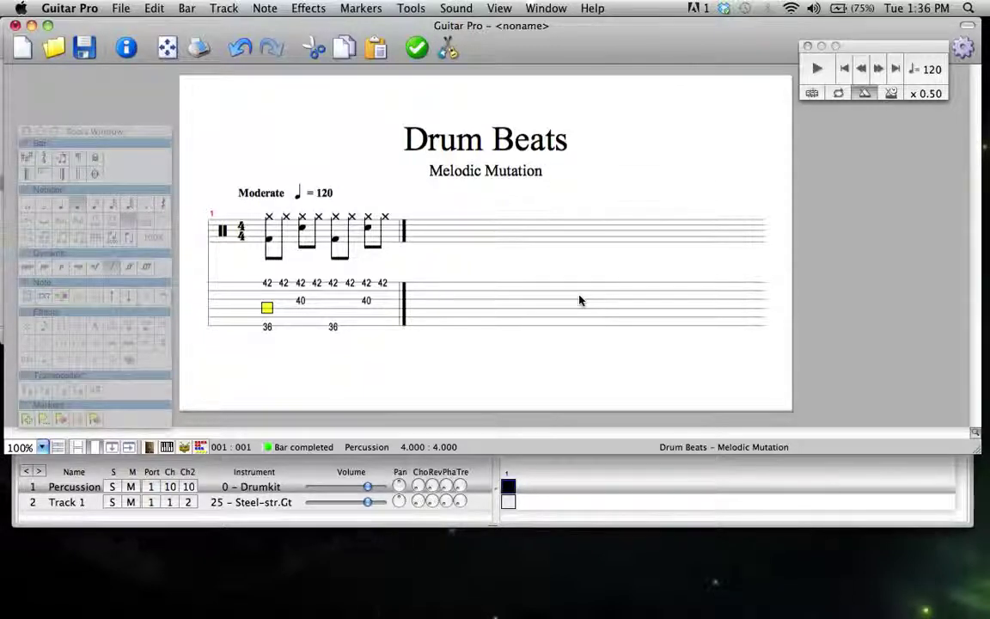
{"action": "left_click_drag", "start_coordinate": [266, 282], "coordinate": [402, 294]}
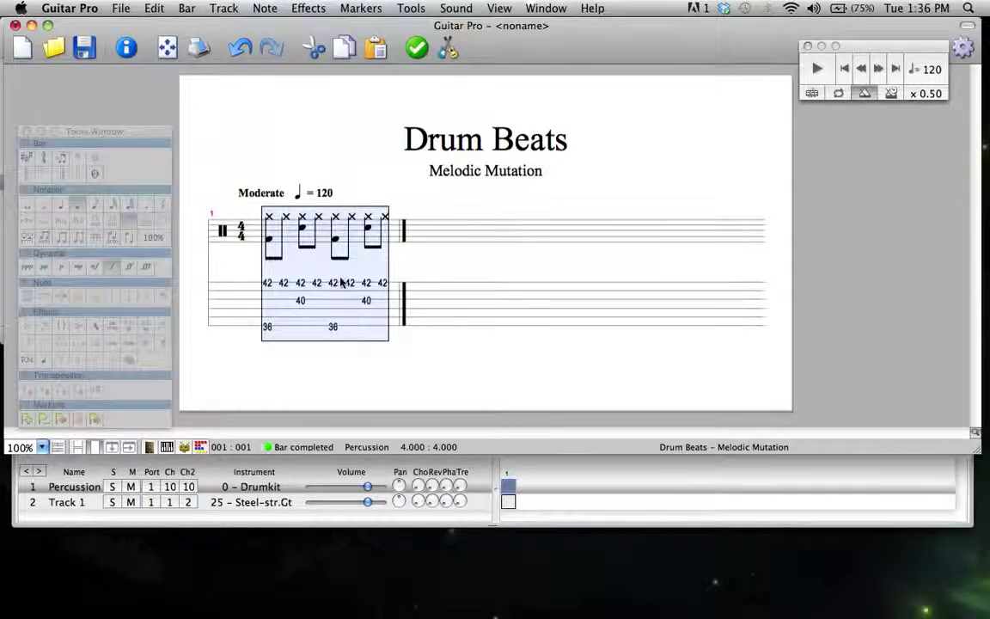
{"action": "left_click", "coordinate": [267, 325]}
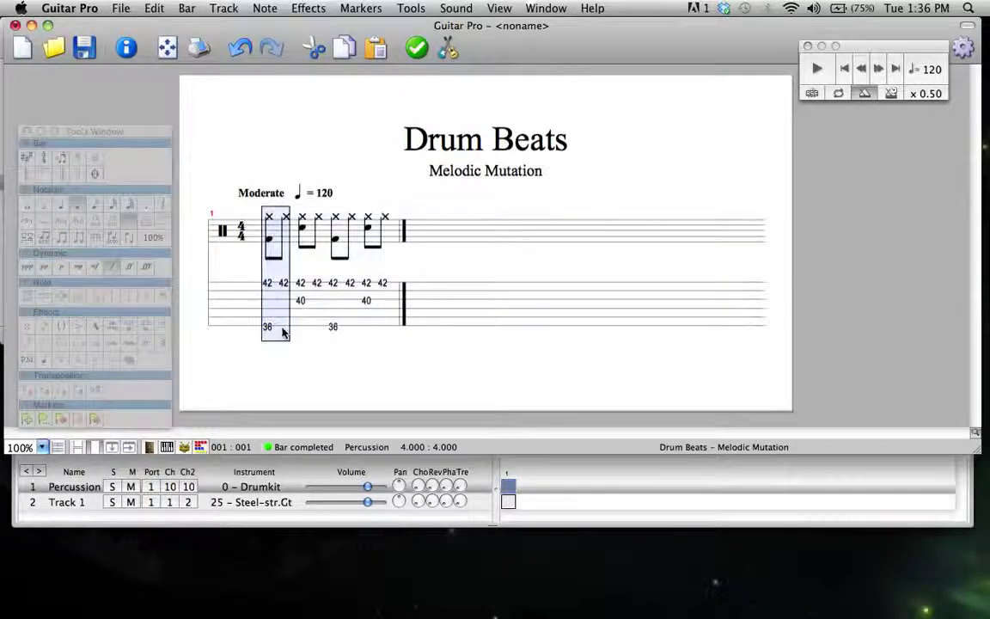
{"action": "left_click", "coordinate": [299, 300]}
{"action": "left_click", "coordinate": [333, 326]}
{"action": "left_click", "coordinate": [366, 300]}
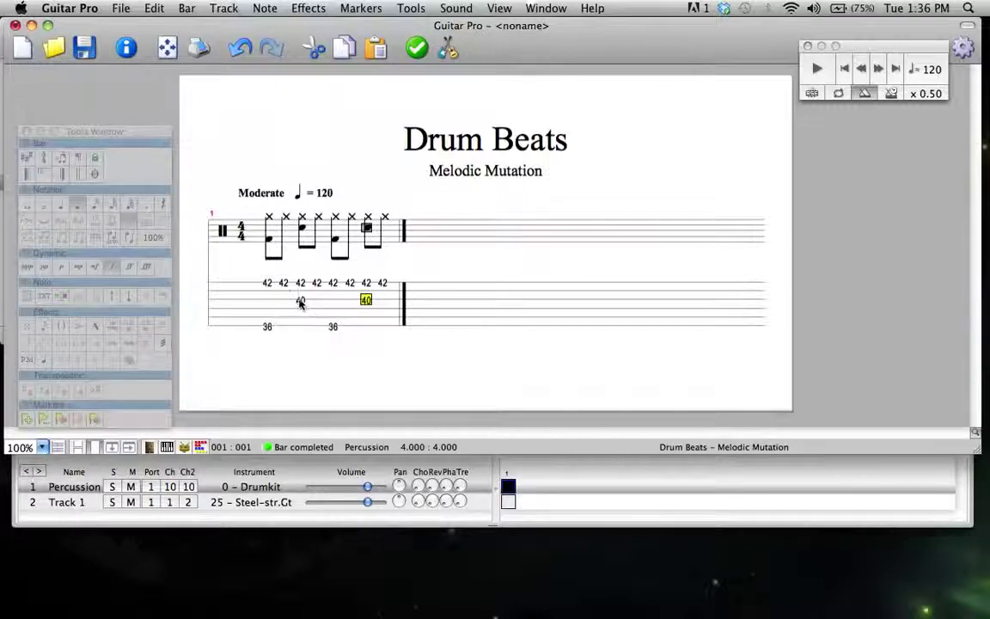
- Add kick notes, value 36, on the lowest tab line under the second and fourth eighth notes of bar 1
{"action": "left_click", "coordinate": [283, 326]}
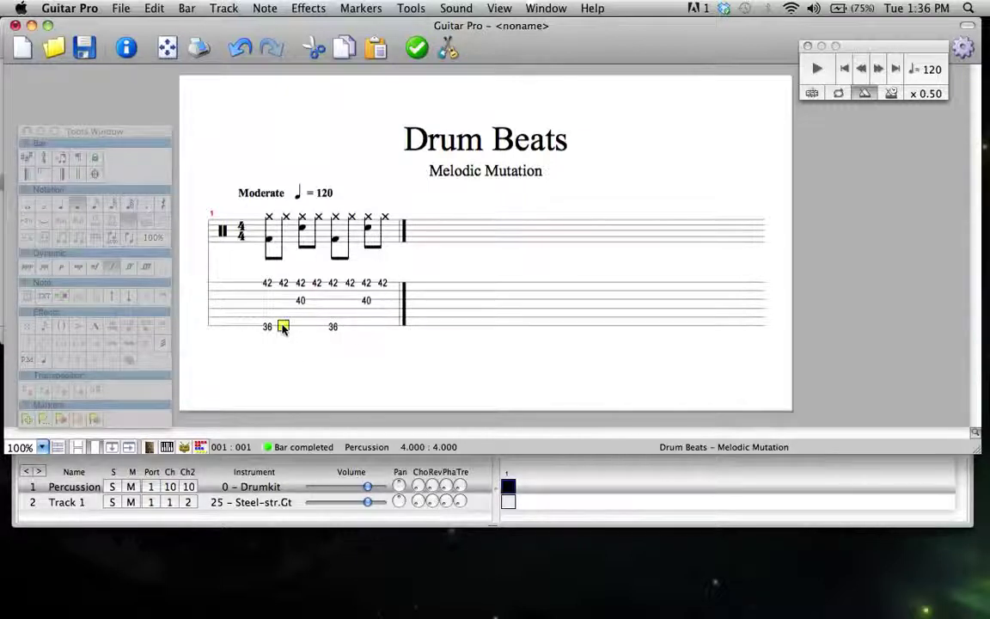
{"action": "type", "text": "36"}
{"action": "key", "text": "Right"}
{"action": "key", "text": "Right"}
{"action": "type", "text": "36"}
{"action": "key", "text": "Right"}
{"action": "key", "text": "Left"}
{"action": "key", "text": "Left"}
{"action": "key", "text": "Left"}
{"action": "key", "text": "Right"}
{"action": "key", "text": "Right"}
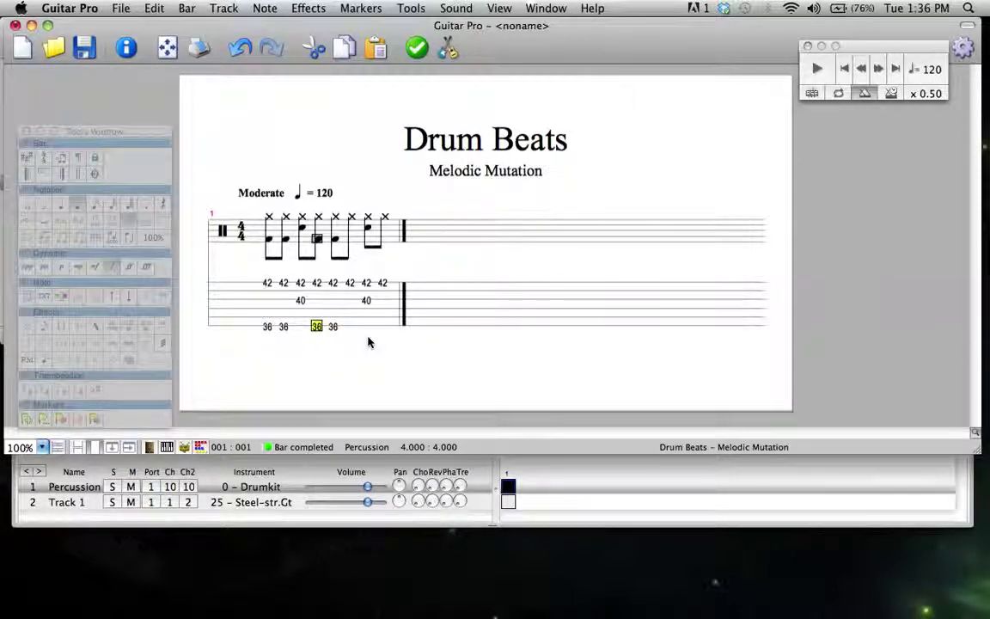
- Play back bar 1 from its first beat to hear the added kicks
{"action": "left_click", "coordinate": [263, 307]}
{"action": "key", "text": "space"}
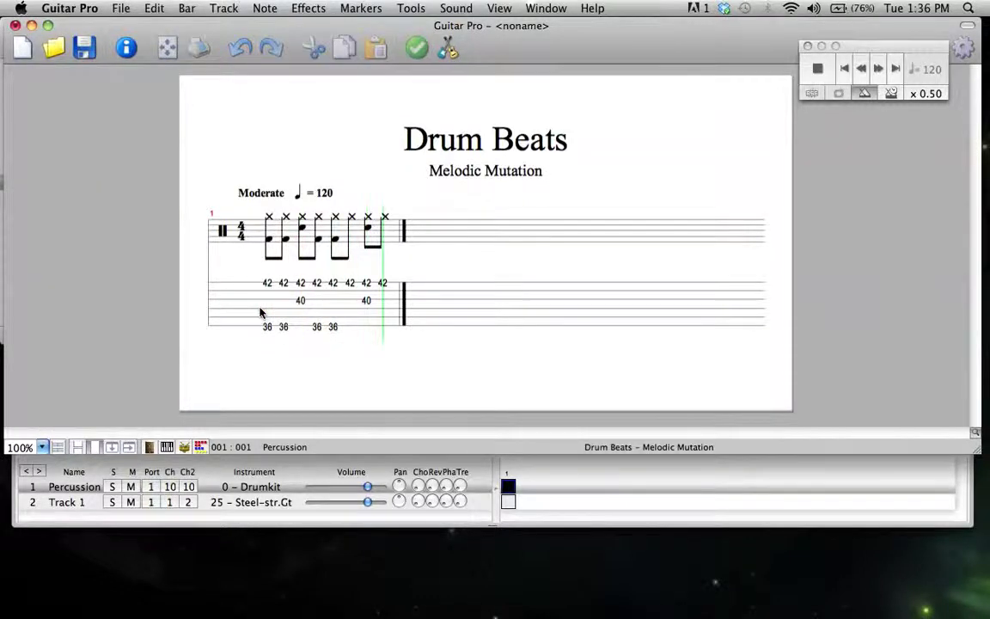
{"action": "left_click", "coordinate": [262, 311]}
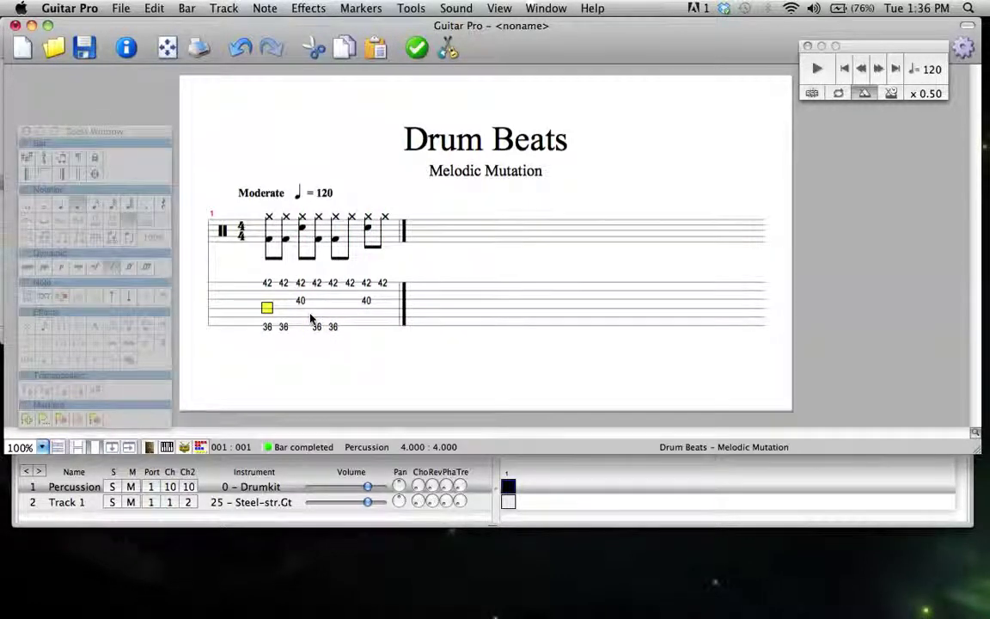
- Append an empty second bar after the last eighth note of bar 1
{"action": "left_click", "coordinate": [383, 301]}
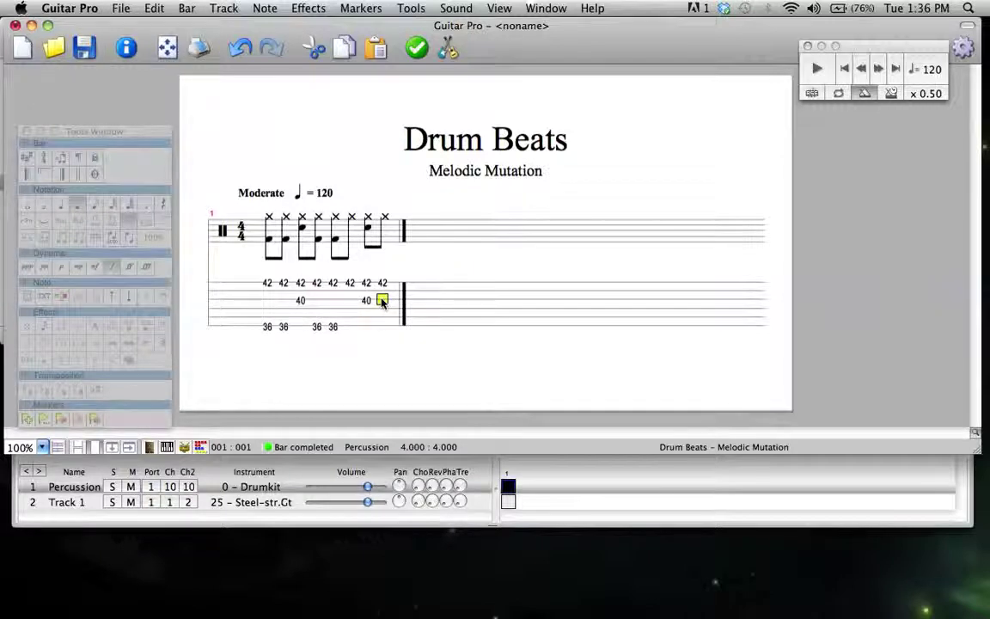
{"action": "key", "text": "Right"}
{"action": "key", "text": "Left"}
{"action": "left_click_drag", "start_coordinate": [264, 325], "coordinate": [321, 327]}
{"action": "left_click", "coordinate": [333, 327]}
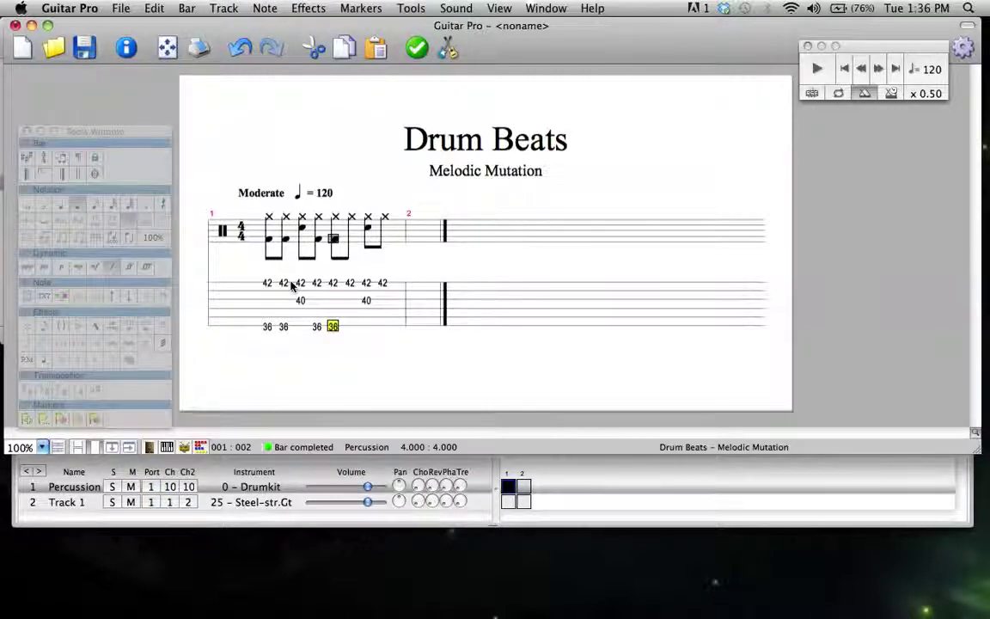
{"action": "left_click", "coordinate": [268, 299]}
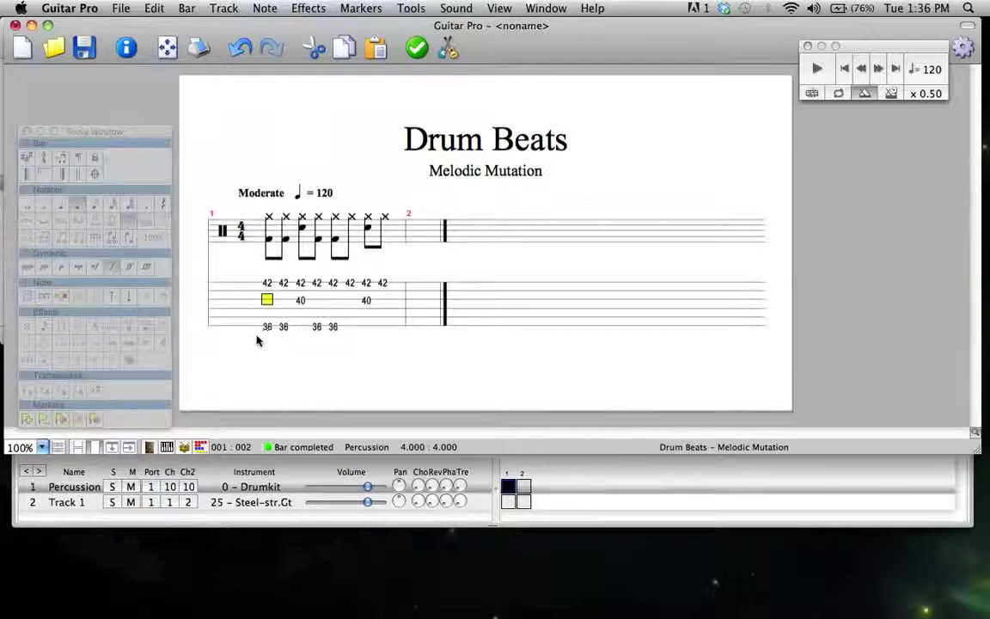
{"action": "left_click", "coordinate": [348, 326]}
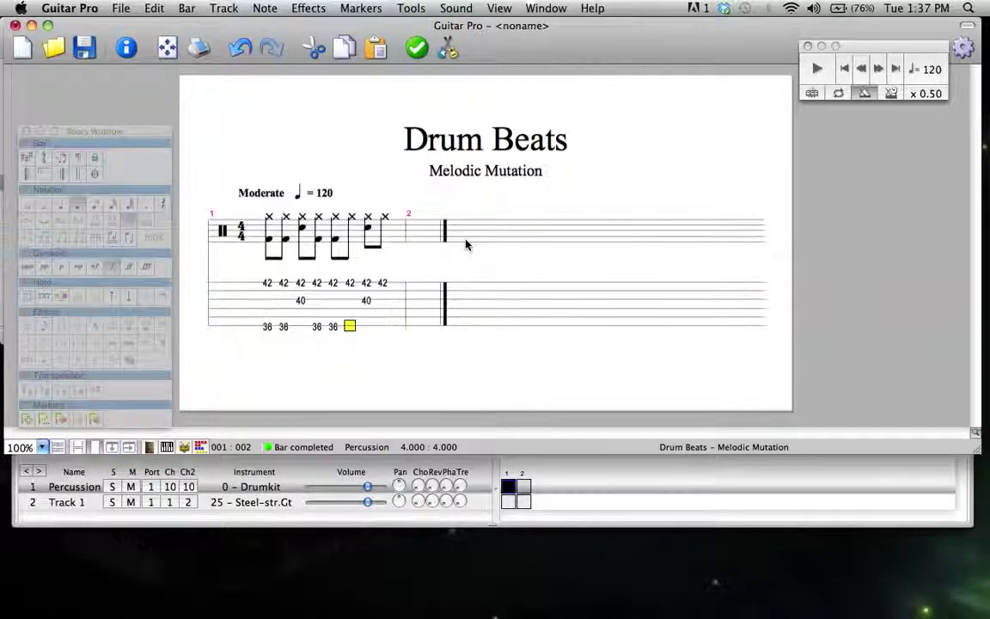
{"action": "left_click", "coordinate": [268, 306]}
- Change the second eighth note of bar 1 to a sixteenth and insert another sixteenth kick, value 36, before it
{"action": "left_click", "coordinate": [285, 327]}
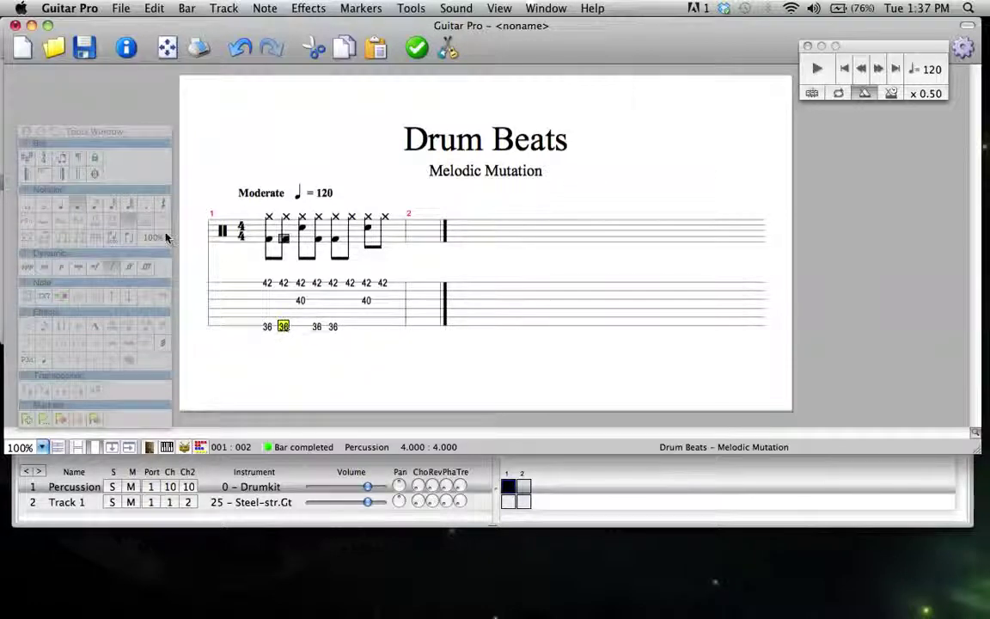
{"action": "left_click", "coordinate": [98, 209]}
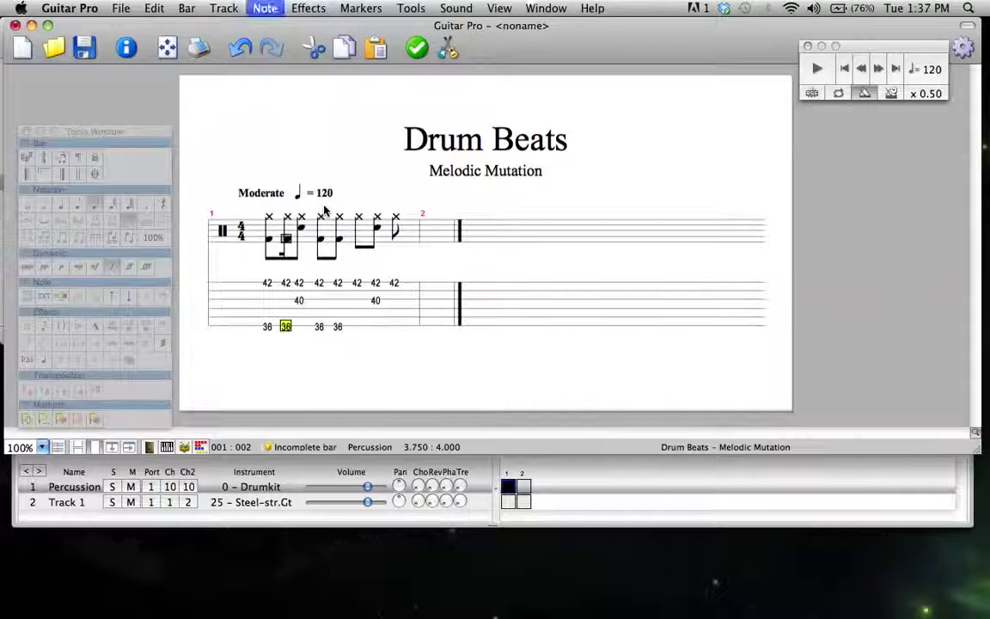
{"action": "key", "text": "Insert"}
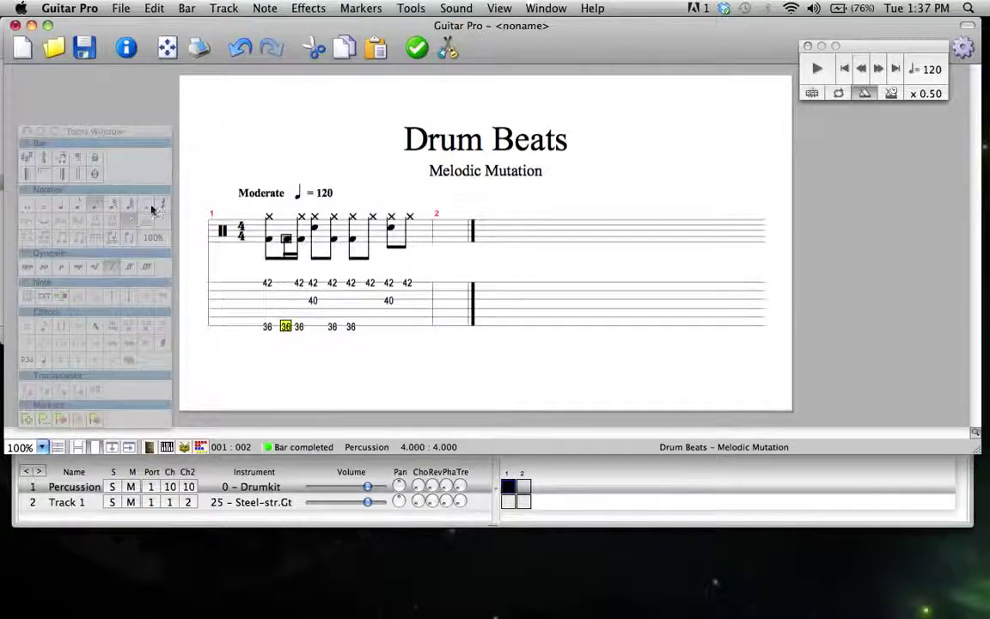
{"action": "type", "text": "36"}
- Move the hi-hat 42 from the second to the first of the two sixteenth kicks in bar 1
{"action": "key", "text": "Right"}
{"action": "key", "text": "Up"}
{"action": "key", "text": "Up"}
{"action": "key", "text": "Up"}
{"action": "key", "text": "Up"}
{"action": "key", "text": "Up"}
{"action": "key", "text": "Delete"}
{"action": "key", "text": "Left"}
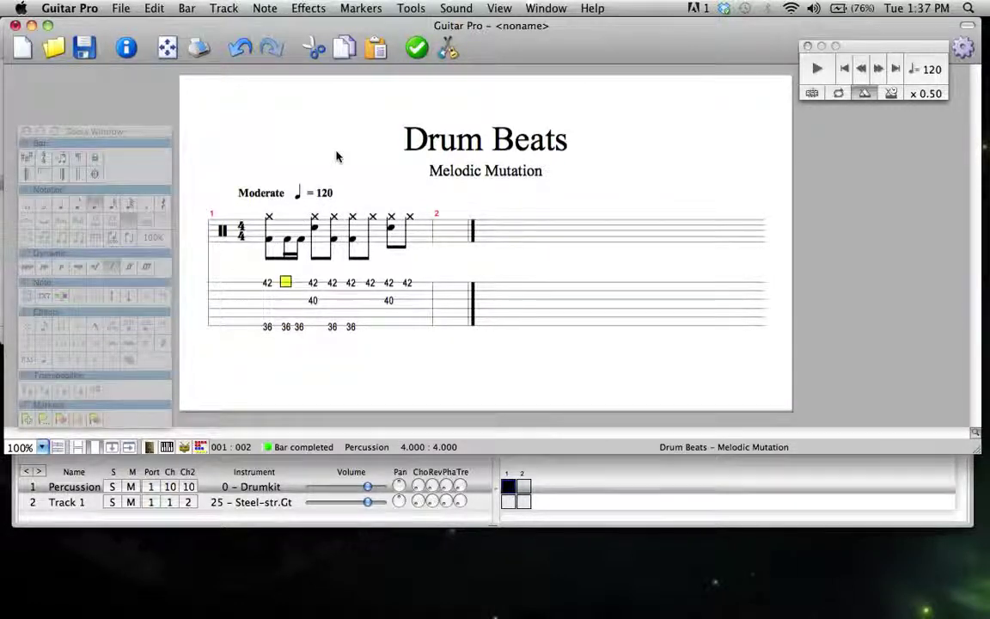
{"action": "type", "text": "42"}
{"action": "key", "text": "Right"}
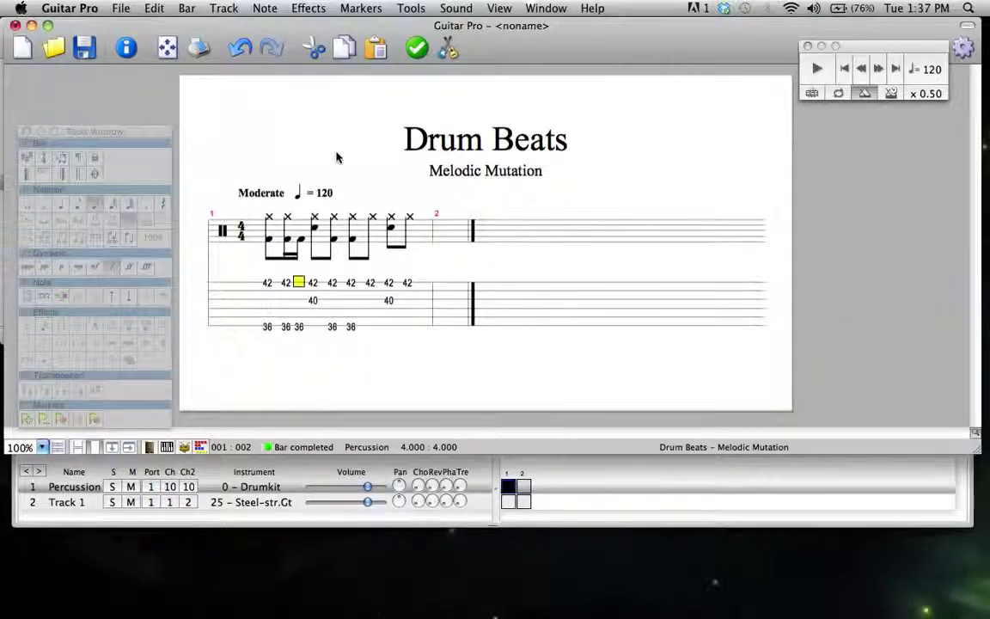
{"action": "key", "text": "Insert"}
{"action": "key", "text": "ctrl+z"}
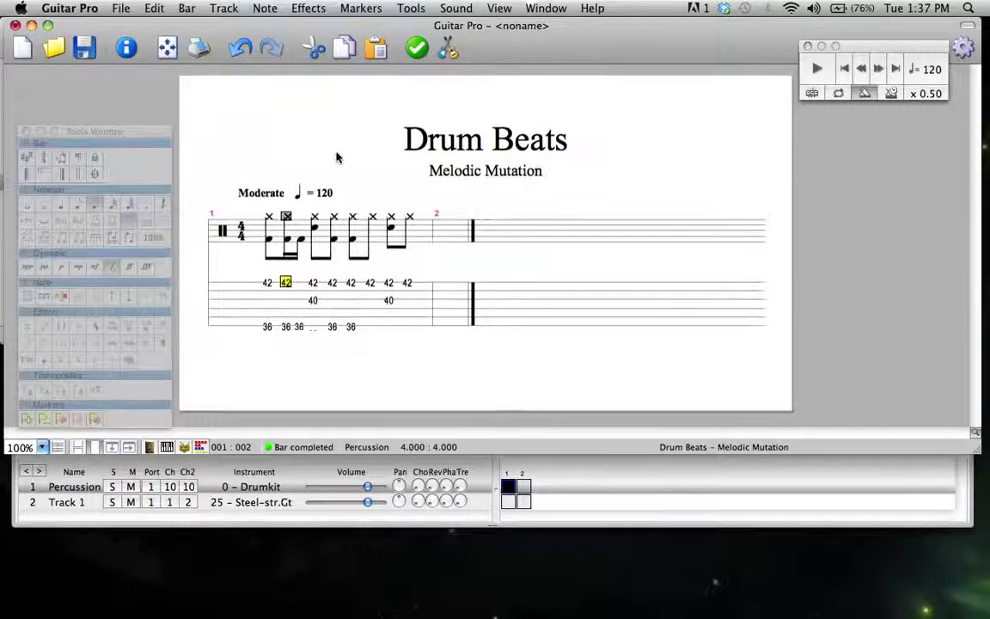
- Play back bar 1 from its start to hear the sixteenth-note kicks
{"action": "left_click", "coordinate": [266, 298]}
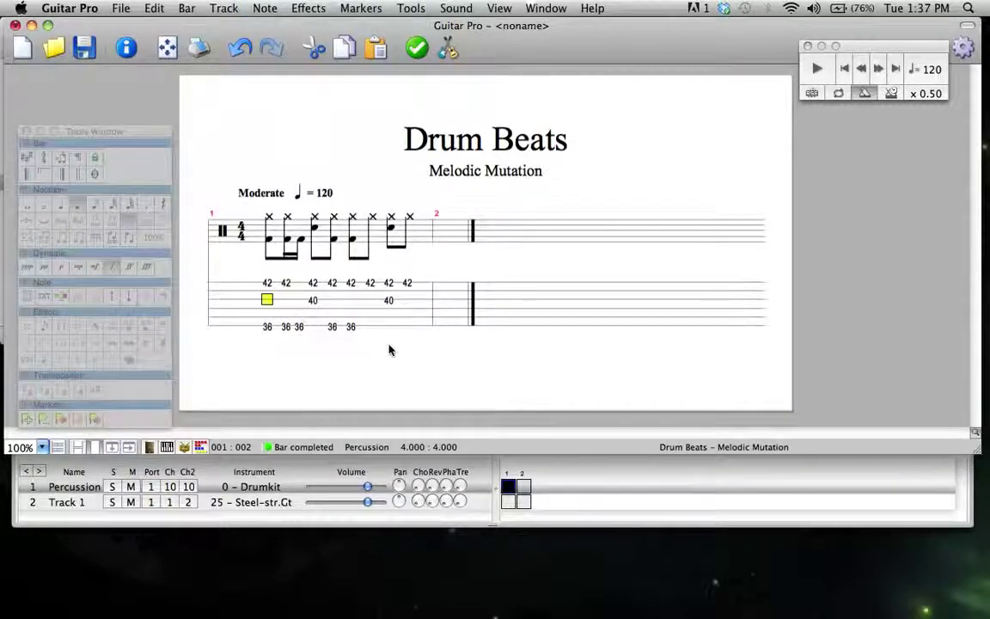
{"action": "key", "text": "space"}
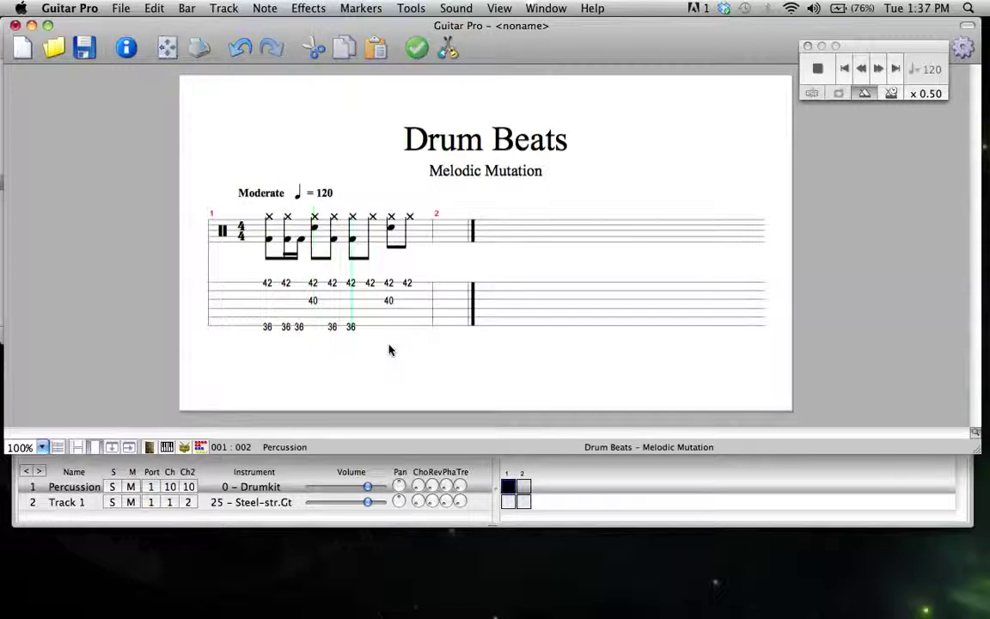
{"action": "key", "text": "space"}
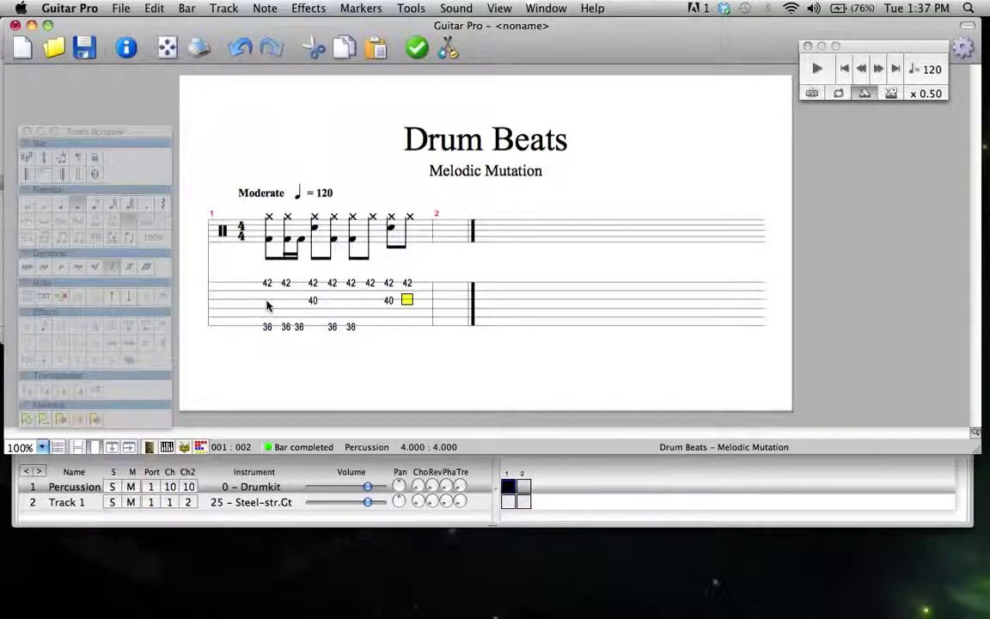
{"action": "left_click", "coordinate": [265, 300]}
{"action": "left_click", "coordinate": [313, 300]}
{"action": "left_click", "coordinate": [388, 300]}
{"action": "left_click", "coordinate": [313, 300]}
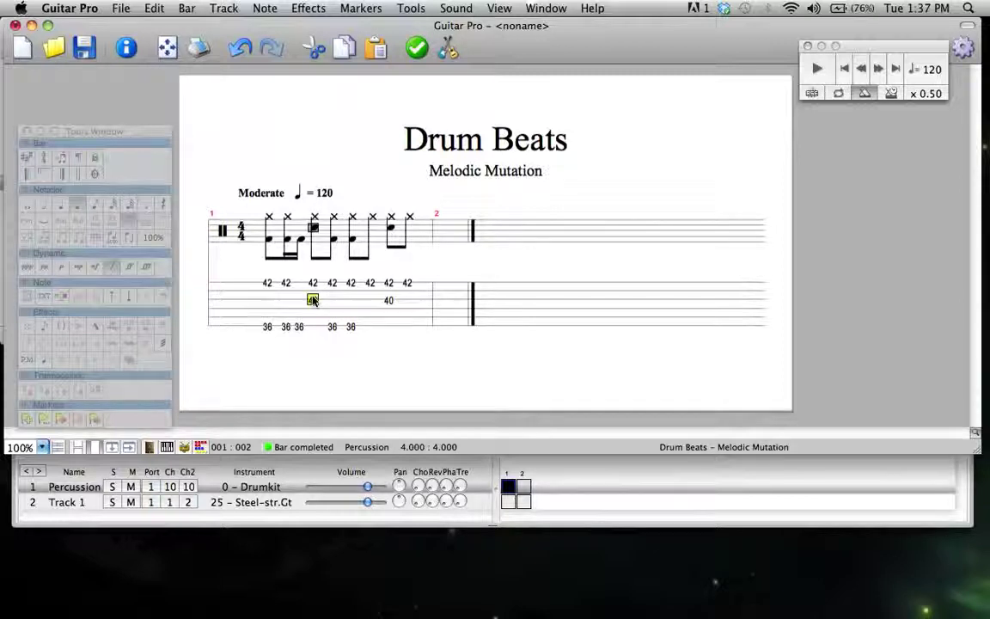
- Copy the whole drum pattern of bar 1 into bar 2
{"action": "left_click_drag", "start_coordinate": [268, 299], "coordinate": [411, 297]}
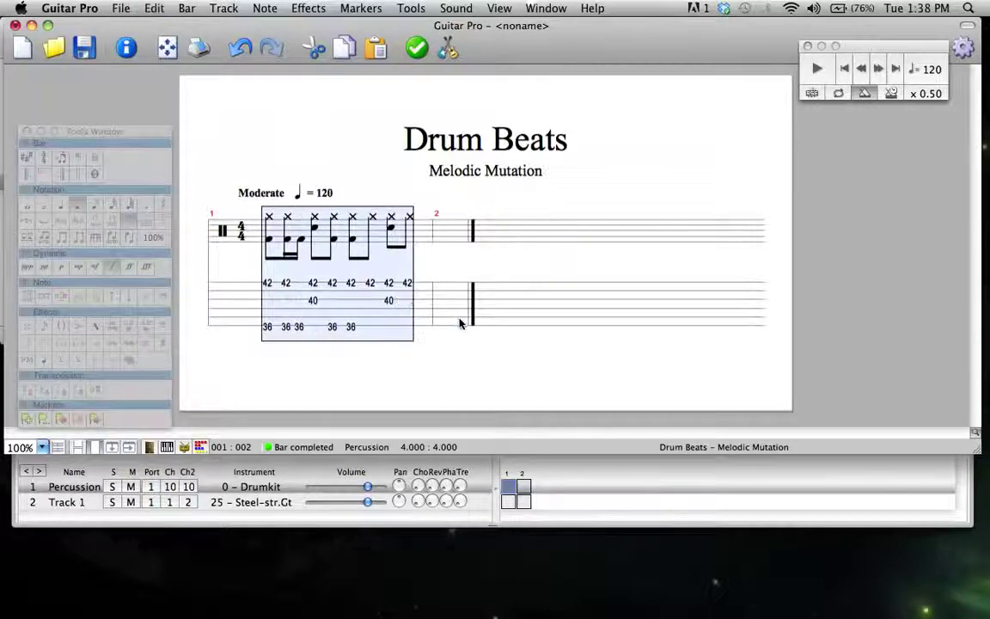
{"action": "left_click", "coordinate": [452, 306]}
{"action": "key", "text": "super+v"}
- Delete both snare notes, value 40, on beats 2 and 4 of bar 2
{"action": "left_click", "coordinate": [496, 285]}
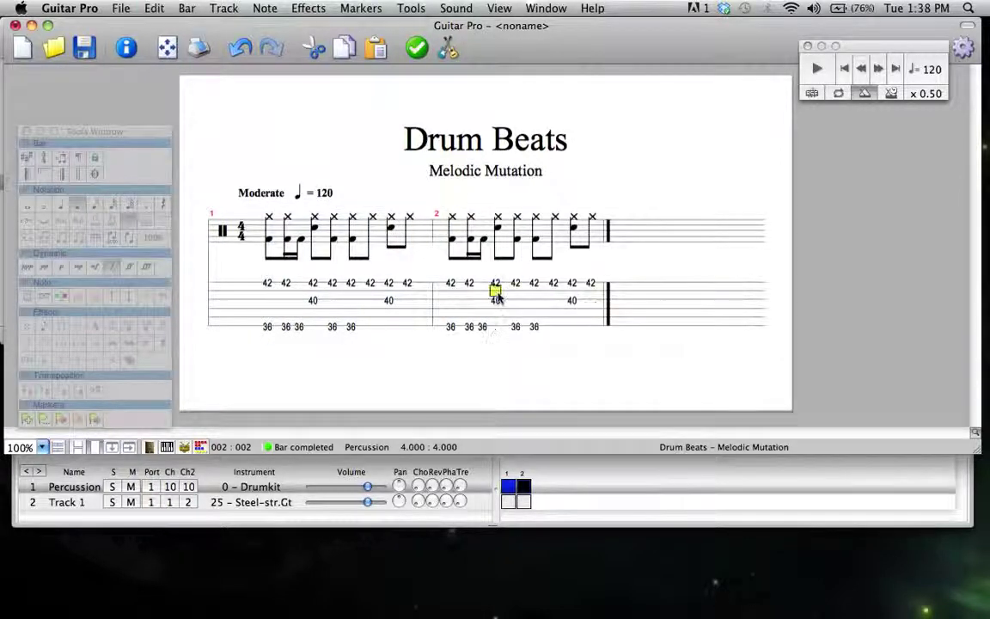
{"action": "left_click", "coordinate": [498, 298]}
{"action": "left_click", "coordinate": [574, 298]}
{"action": "key", "text": "BackSpace"}
{"action": "key", "text": "BackSpace"}
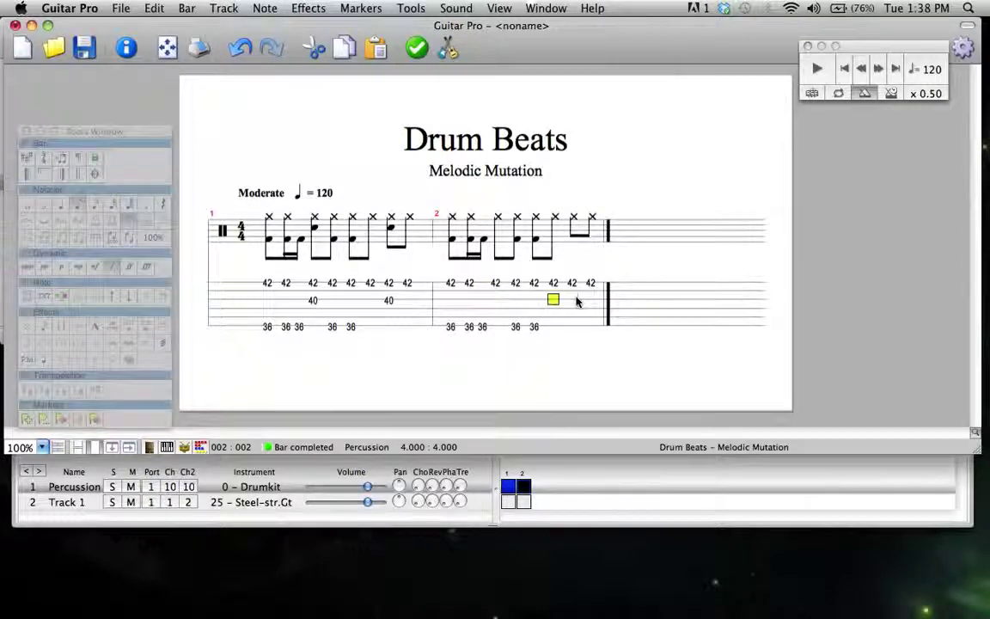
- Enter a snare, value 40, on beat 3 of bar 2 and delete the kick 36 below it
{"action": "type", "text": "40"}
{"action": "key", "text": "Down"}
{"action": "key", "text": "Down"}
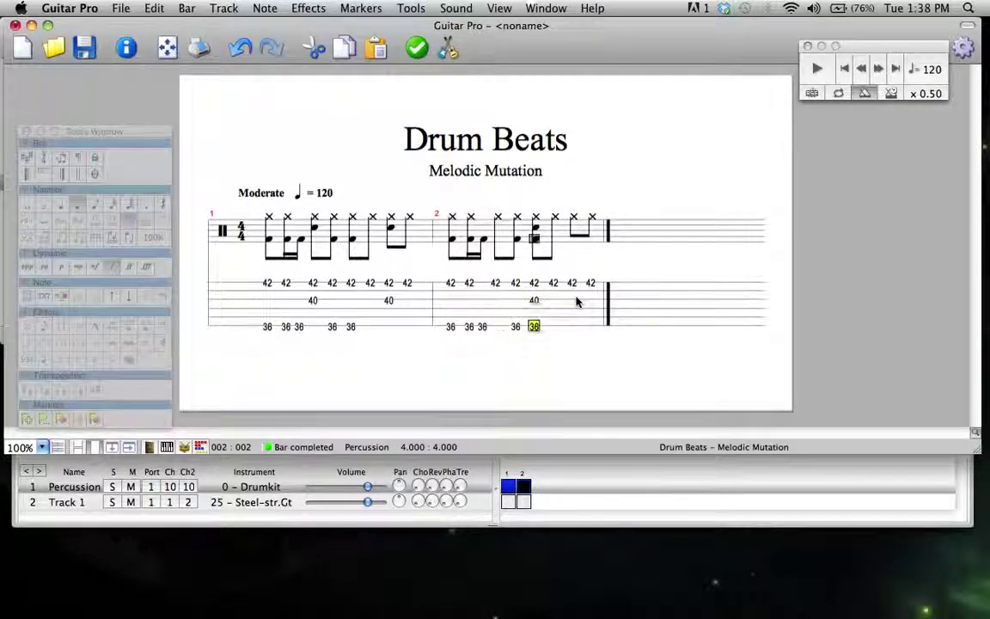
{"action": "key", "text": "BackSpace"}
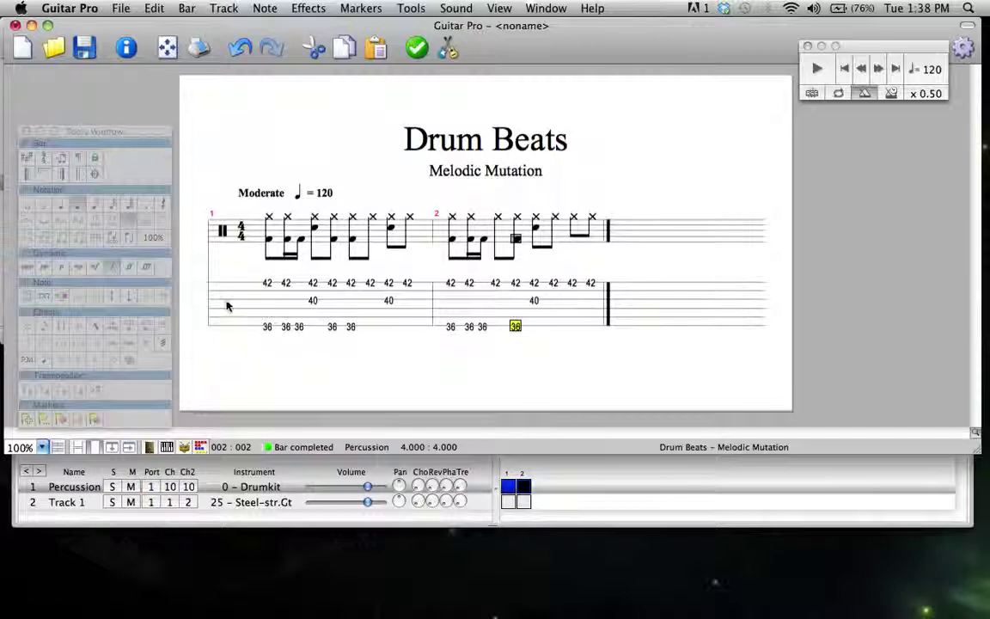
- Play both bars from the beginning to hear the half-time snare in bar 2
{"action": "left_click", "coordinate": [262, 301]}
{"action": "key", "text": "space"}
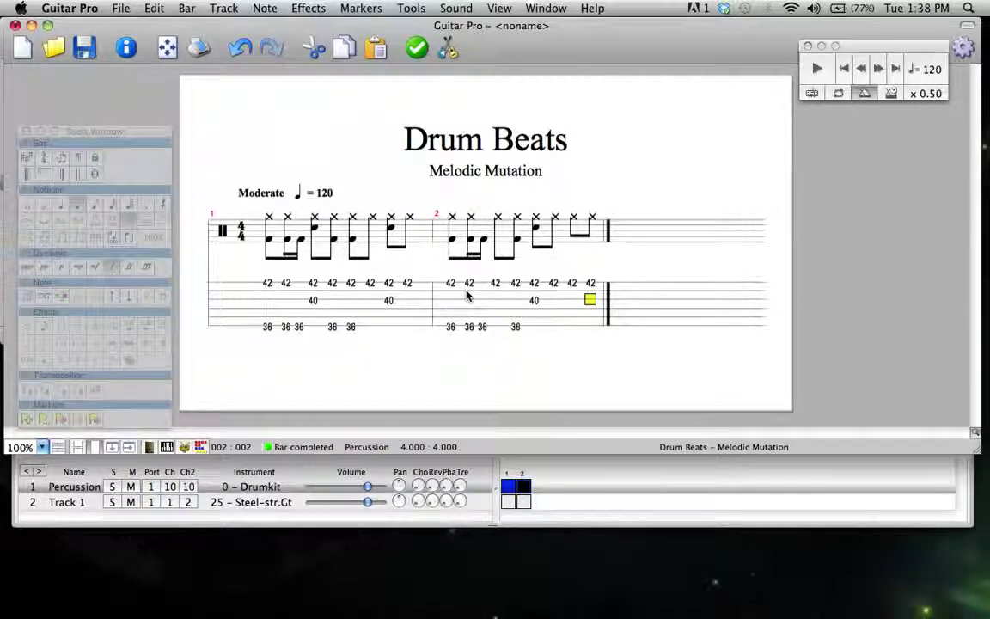
- Replace all the hi-hat notes on the top tab line of bar 2 with value 51 and play the result
{"action": "left_click", "coordinate": [453, 283]}
{"action": "type", "text": "51"}
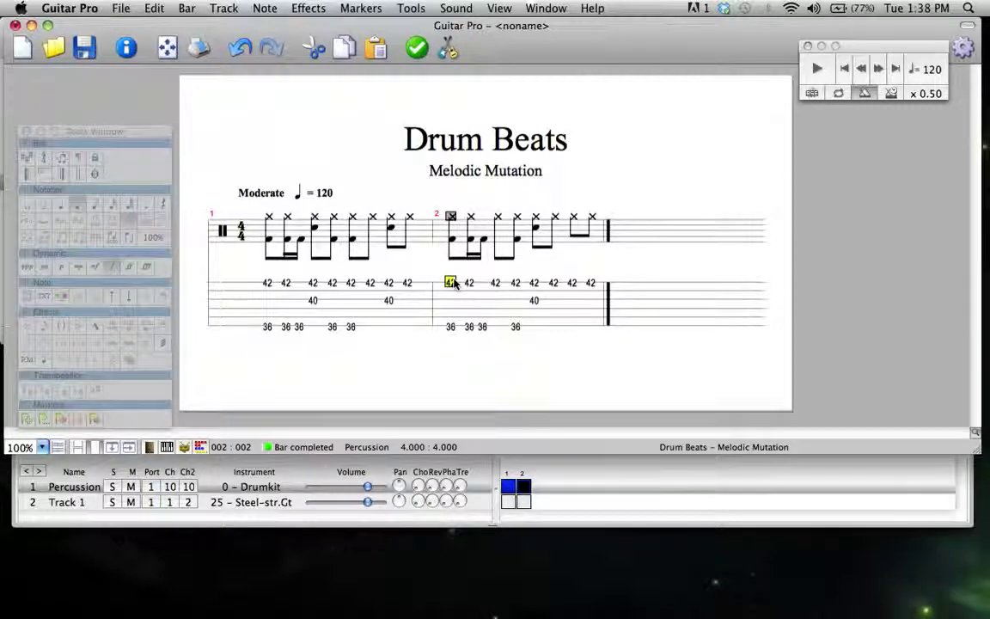
{"action": "key", "text": "Right"}
{"action": "type", "text": "51"}
{"action": "key", "text": "Right"}
{"action": "type", "text": "51"}
{"action": "key", "text": "Right"}
{"action": "type", "text": "51"}
{"action": "key", "text": "Right"}
{"action": "type", "text": "51"}
{"action": "key", "text": "Right"}
{"action": "type", "text": "51"}
{"action": "key", "text": "Right"}
{"action": "type", "text": "51"}
{"action": "key", "text": "Left"}
{"action": "key", "text": "space"}
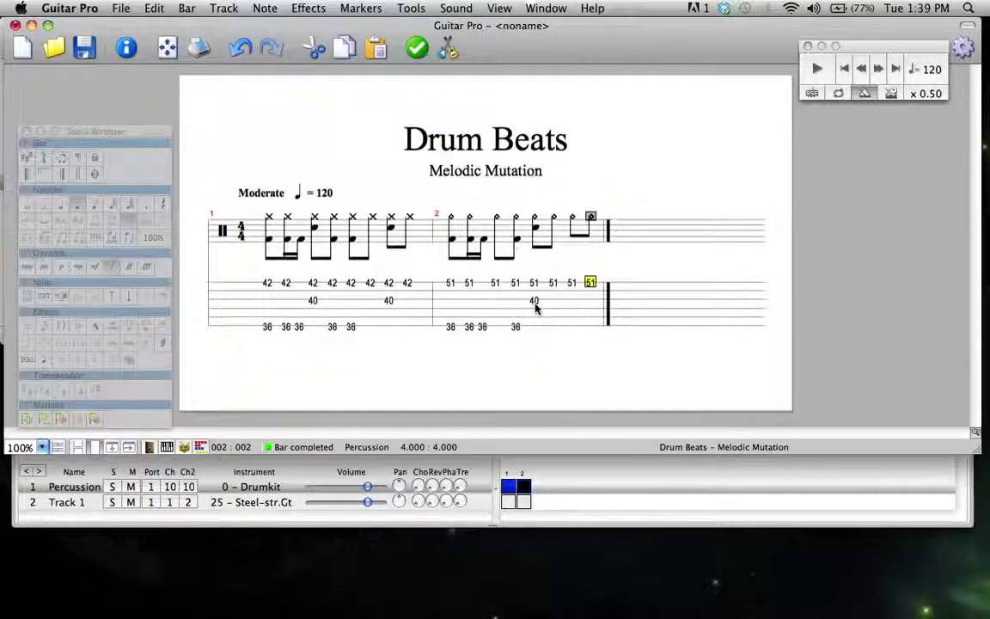
- Add bar 3 and fill its top tab line with eight eighth-note hi-hats, value 42
{"action": "key", "text": "Right"}
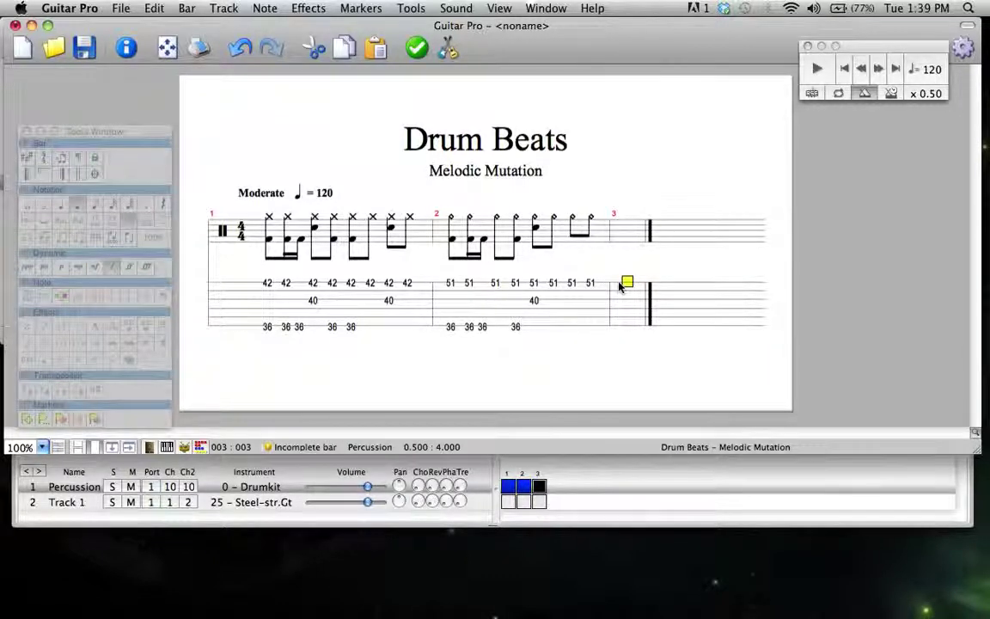
{"action": "type", "text": "42"}
{"action": "key", "text": "Right"}
{"action": "type", "text": "42"}
{"action": "key", "text": "Right"}
{"action": "type", "text": "42"}
{"action": "key", "text": "Right"}
{"action": "type", "text": "42"}
{"action": "key", "text": "Right"}
{"action": "key", "text": "4"}
{"action": "key", "text": "2"}
{"action": "key", "text": "Right"}
{"action": "type", "text": "42"}
{"action": "key", "text": "Right"}
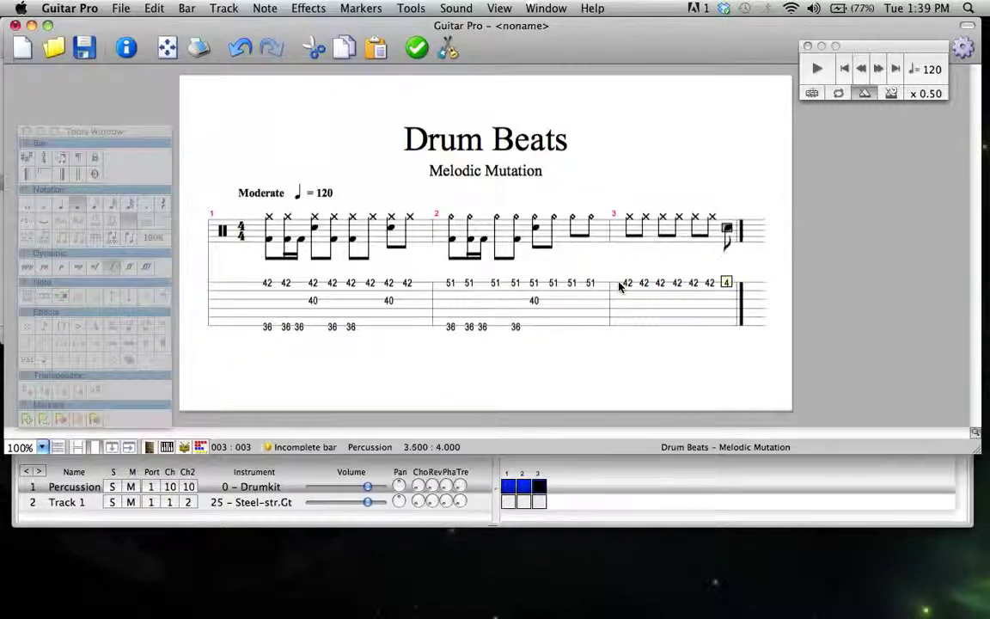
{"action": "type", "text": "42"}
{"action": "key", "text": "Right"}
{"action": "type", "text": "42"}
- Enter a snare, value 40, under every off-beat hi-hat of bar 3
{"action": "left_click", "coordinate": [642, 307]}
{"action": "type", "text": "40"}
{"action": "key", "text": "Right"}
{"action": "type", "text": "40"}
{"action": "key", "text": "Right"}
{"action": "type", "text": "40"}
{"action": "key", "text": "Right"}
{"action": "type", "text": "40"}
- Enter a kick, value 36, on each of the four beats of bar 3
{"action": "left_click", "coordinate": [627, 322]}
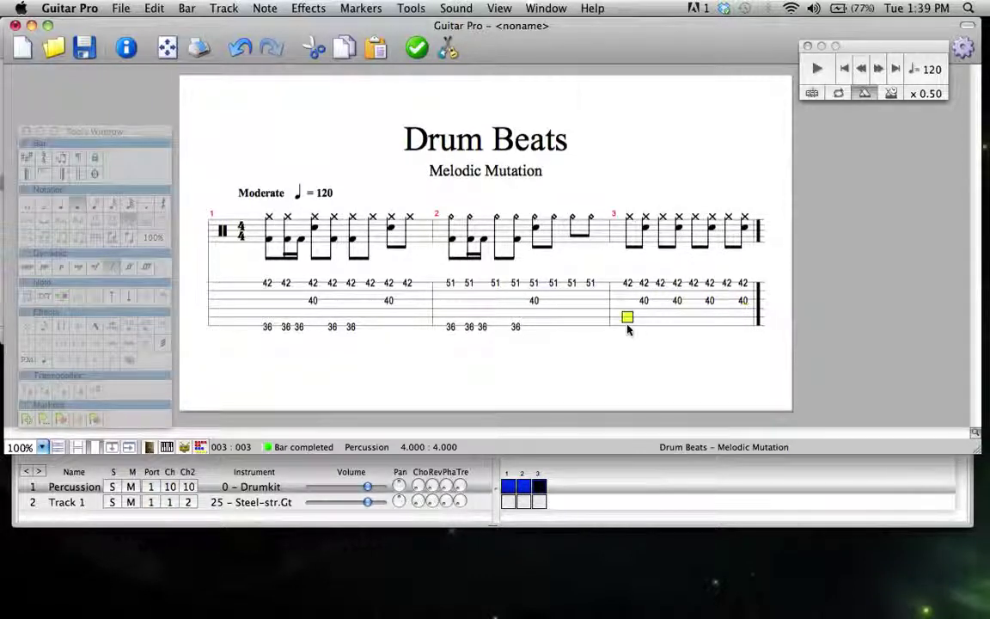
{"action": "type", "text": "36"}
{"action": "key", "text": "Right"}
{"action": "key", "text": "Right"}
{"action": "type", "text": "36"}
{"action": "key", "text": "Right"}
{"action": "key", "text": "Right"}
{"action": "type", "text": "36"}
{"action": "key", "text": "Right"}
{"action": "key", "text": "Right"}
{"action": "type", "text": "36"}
- Play bar 3 on its own, and play the whole piece from the start of bar 1
{"action": "left_click", "coordinate": [627, 299]}
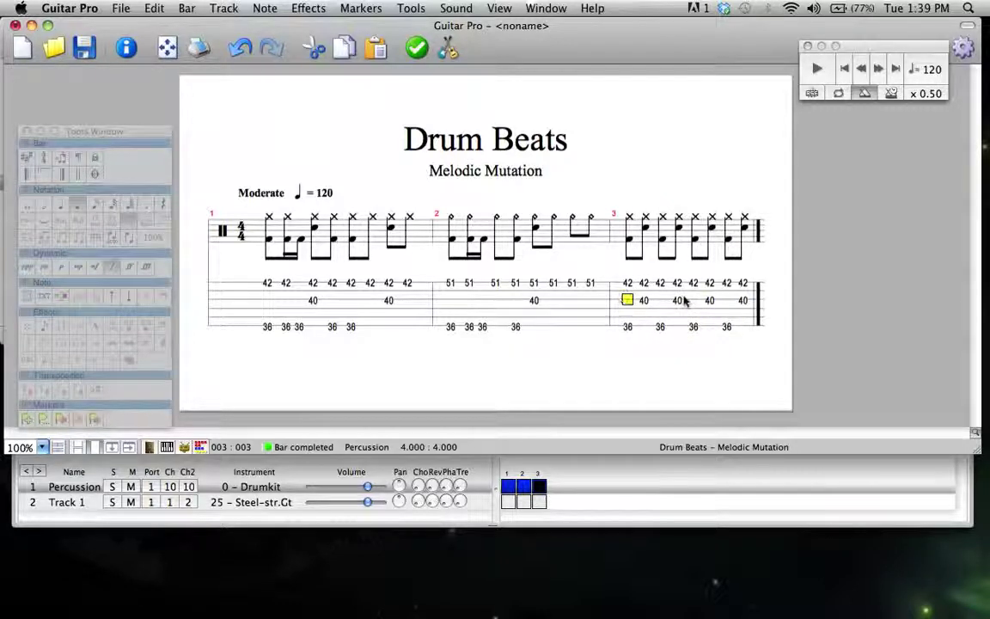
{"action": "key", "text": "space"}
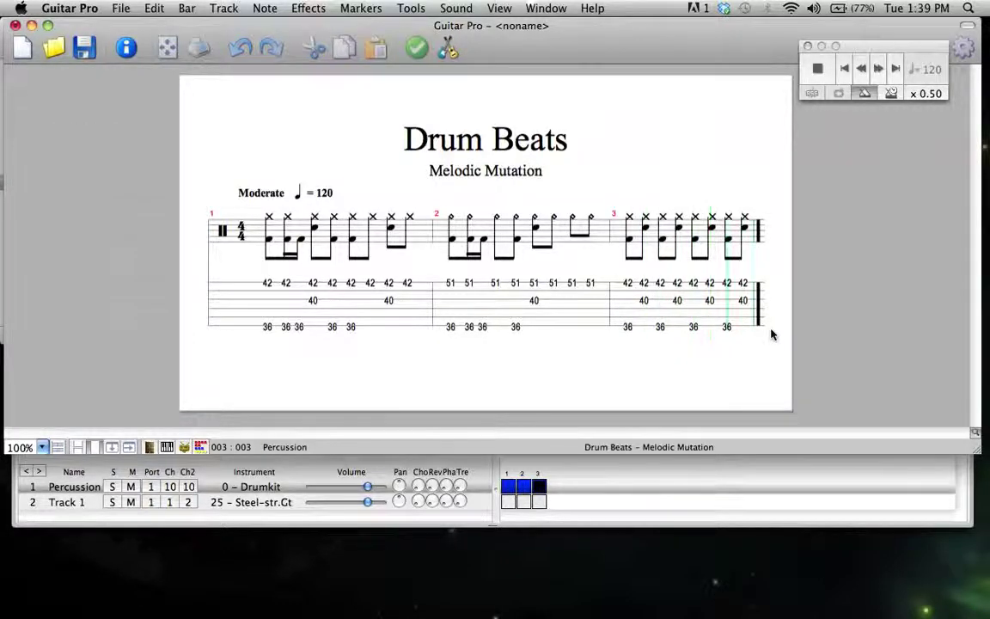
{"action": "left_click", "coordinate": [265, 298]}
{"action": "key", "text": "space"}
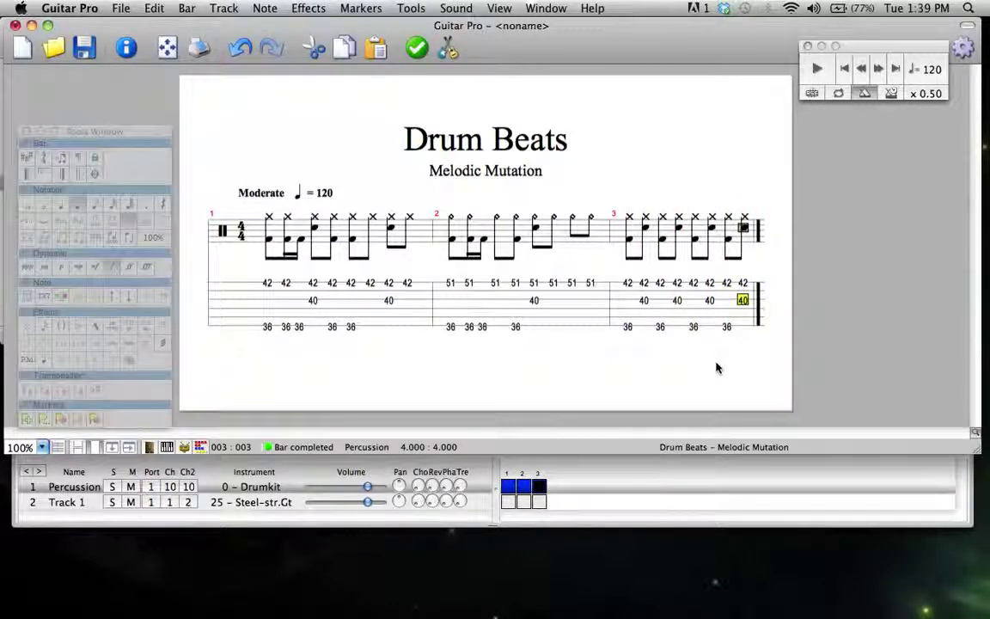
- Add bar 4 and enter a kick, value 36, on its first beat
{"action": "left_click_drag", "start_coordinate": [625, 288], "coordinate": [744, 300]}
{"action": "left_click", "coordinate": [744, 299]}
{"action": "key", "text": "Right"}
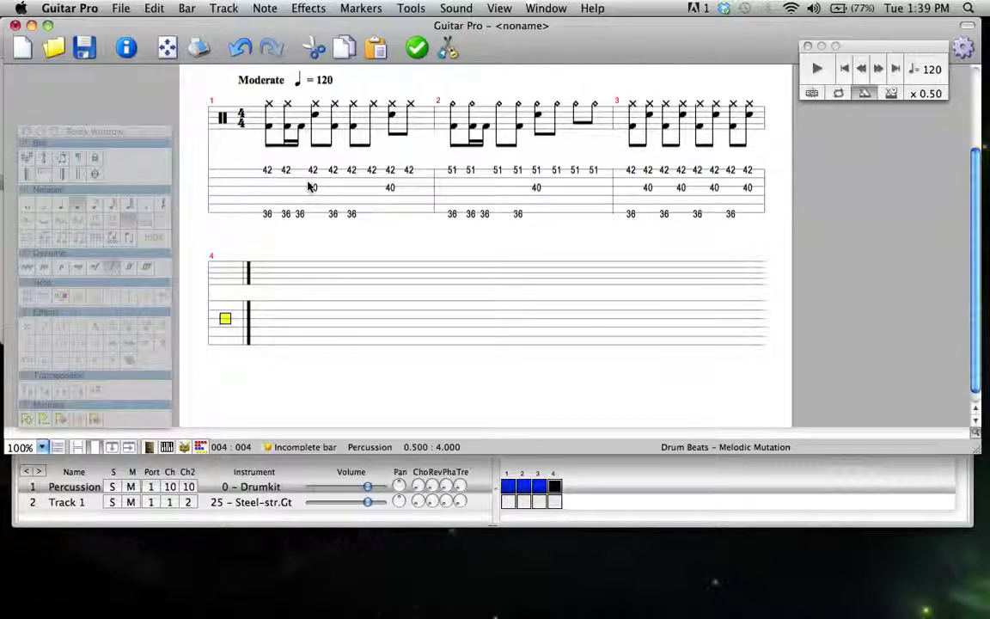
{"action": "key", "text": "Up"}
{"action": "key", "text": "Down"}
{"action": "key", "text": "Down"}
{"action": "key", "text": "Down"}
{"action": "key", "text": "Down"}
{"action": "type", "text": "36"}
- Enter a hi-hat, value 42, on the off-beat of beat 1 in bar 4 and advance to beat 2
{"action": "key", "text": "Right"}
{"action": "key", "text": "Up"}
{"action": "key", "text": "Up"}
{"action": "key", "text": "Up"}
{"action": "key", "text": "Up"}
{"action": "key", "text": "Up"}
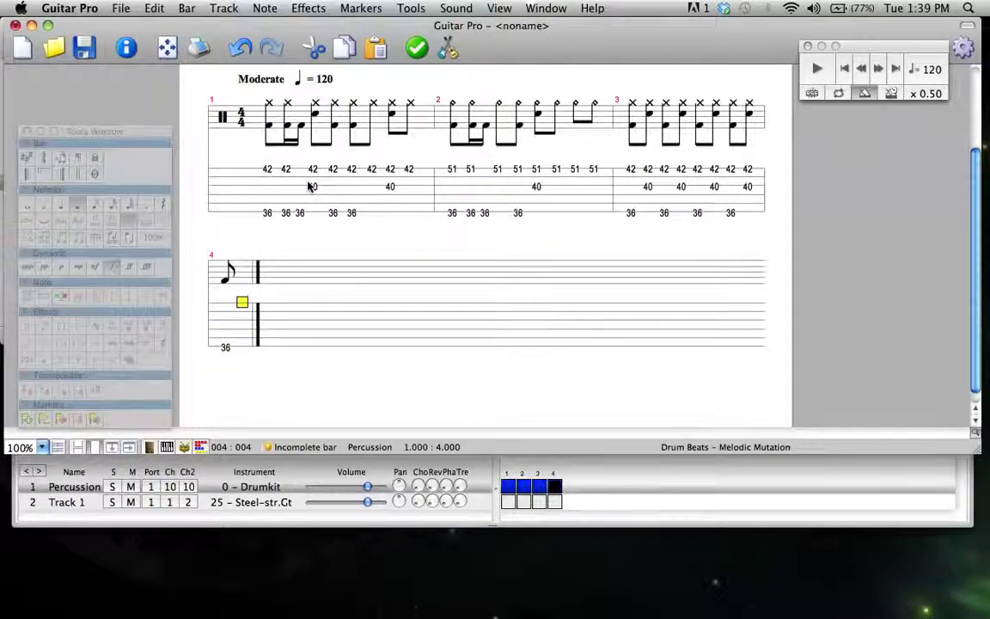
{"action": "type", "text": "42"}
{"action": "key", "text": "Down"}
{"action": "key", "text": "Down"}
{"action": "key", "text": "Down"}
{"action": "key", "text": "Down"}
{"action": "key", "text": "Down"}
{"action": "key", "text": "Right"}
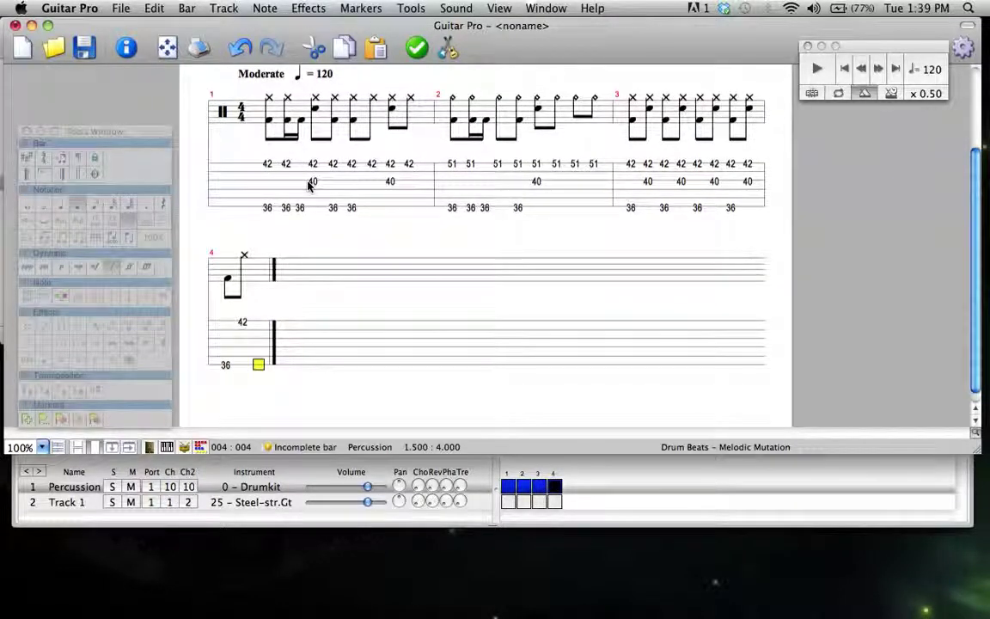
{"action": "key", "text": "Left"}
{"action": "key", "text": "shift+Left"}
{"action": "key", "text": "super+c"}
{"action": "key", "text": "Right"}
{"action": "key", "text": "Right"}
- Enter a snare, value 40, on beat 2 of bar 4 and a hi-hat, value 42, on its off-beat
{"action": "key", "text": "Up"}
{"action": "key", "text": "Up"}
{"action": "key", "text": "Up"}
{"action": "key", "text": "Up"}
{"action": "key", "text": "Up"}
{"action": "key", "text": "Down"}
{"action": "key", "text": "Down"}
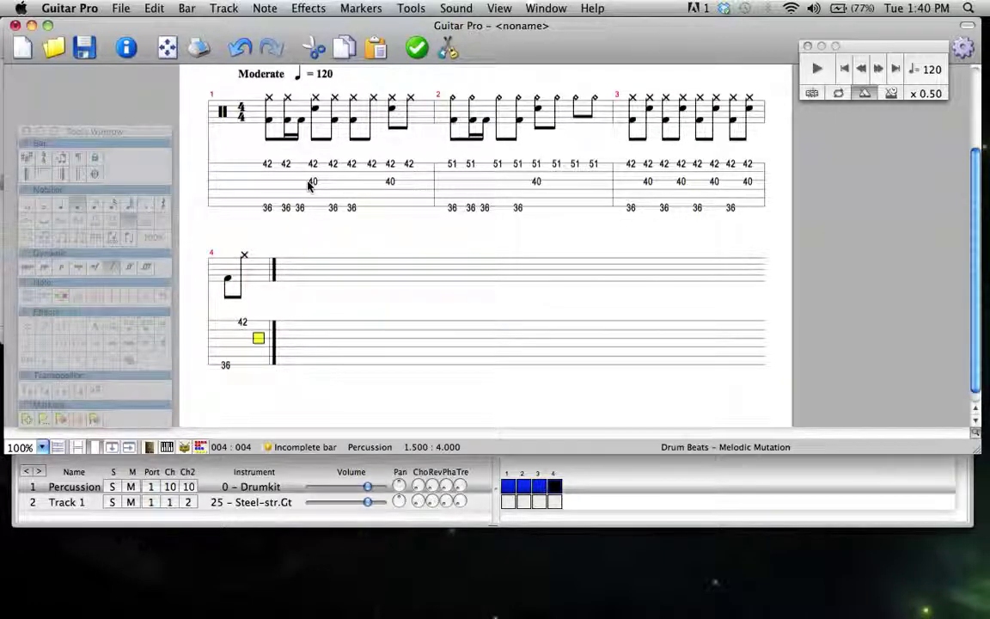
{"action": "type", "text": "40"}
{"action": "key", "text": "Right"}
{"action": "key", "text": "Up"}
{"action": "key", "text": "Up"}
{"action": "type", "text": "42"}
{"action": "key", "text": "Right"}
{"action": "key", "text": "Left"}
{"action": "key", "text": "Left"}
{"action": "key", "text": "Right"}
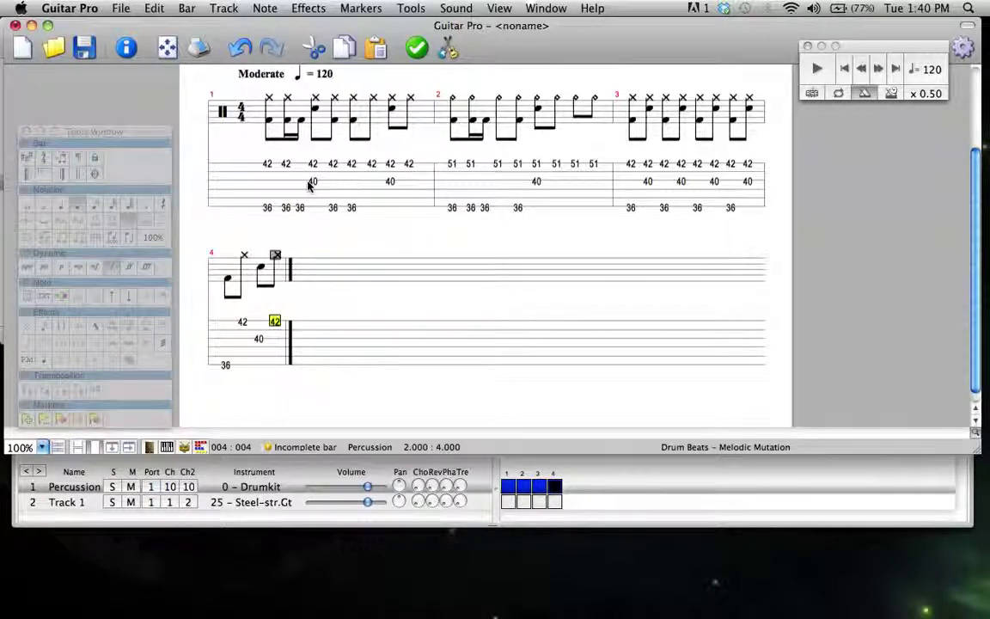
- Copy the first four notes of bar 4, paste them as its second half and play the bar
{"action": "key", "text": "shift+Left"}
{"action": "key", "text": "shift+Left"}
{"action": "key", "text": "shift+Left"}
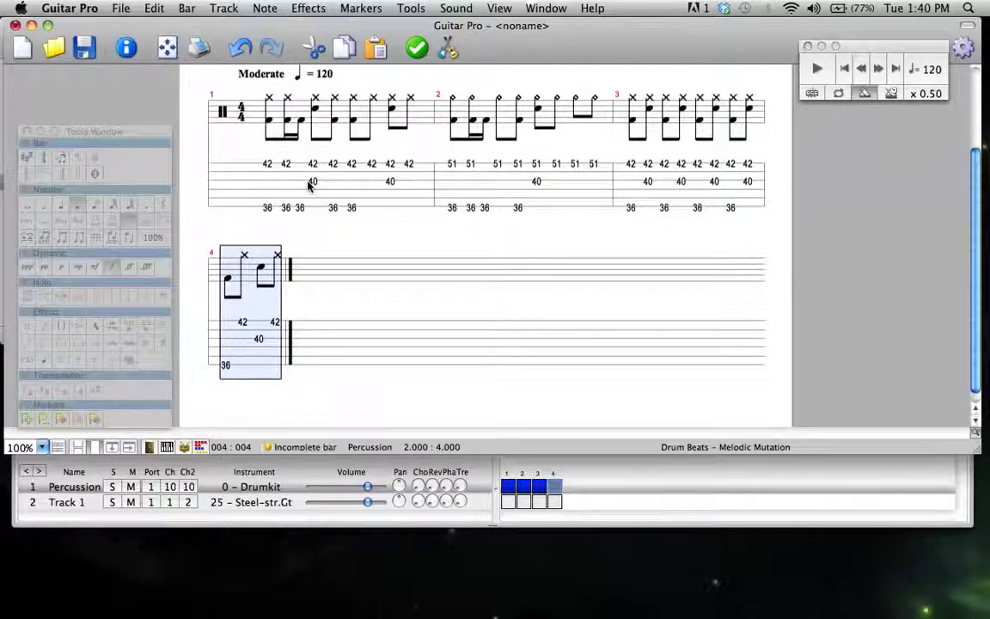
{"action": "key", "text": "super+c"}
{"action": "key", "text": "Right"}
{"action": "key", "text": "Right"}
{"action": "key", "text": "Right"}
{"action": "key", "text": "super+v"}
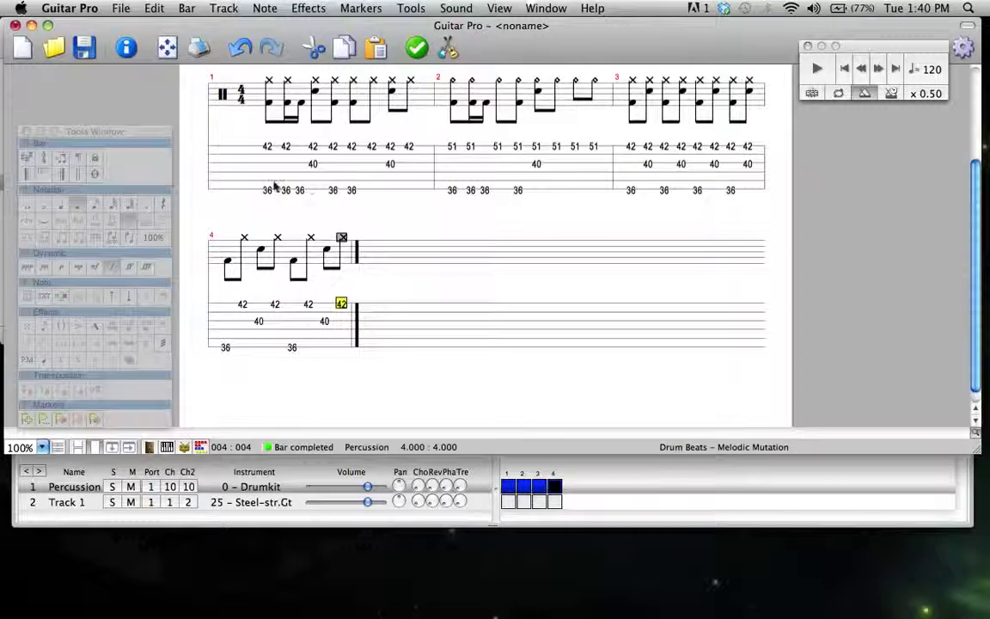
{"action": "left_click", "coordinate": [225, 321]}
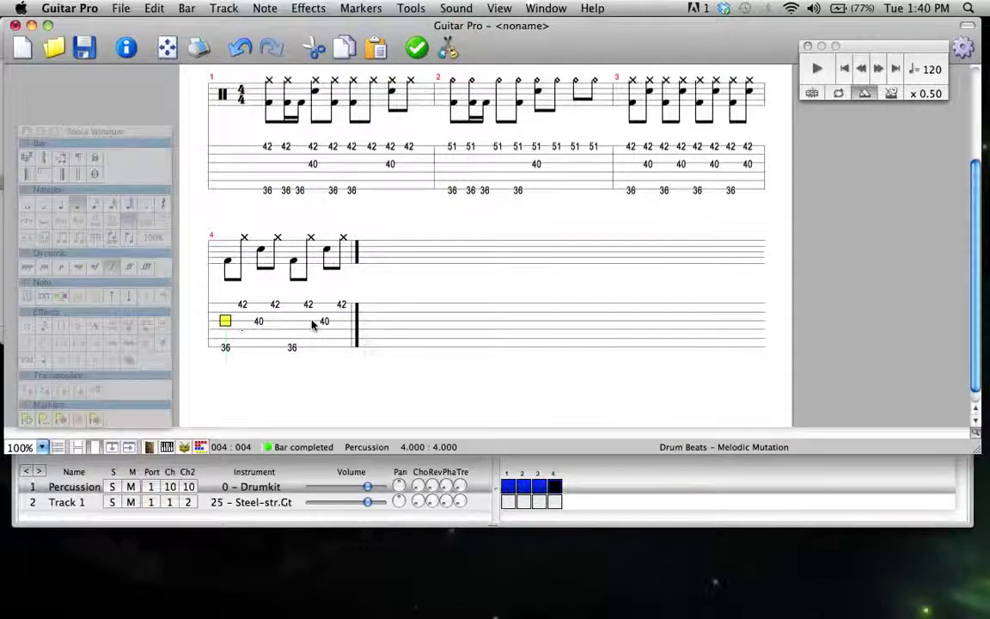
{"action": "key", "text": "space"}
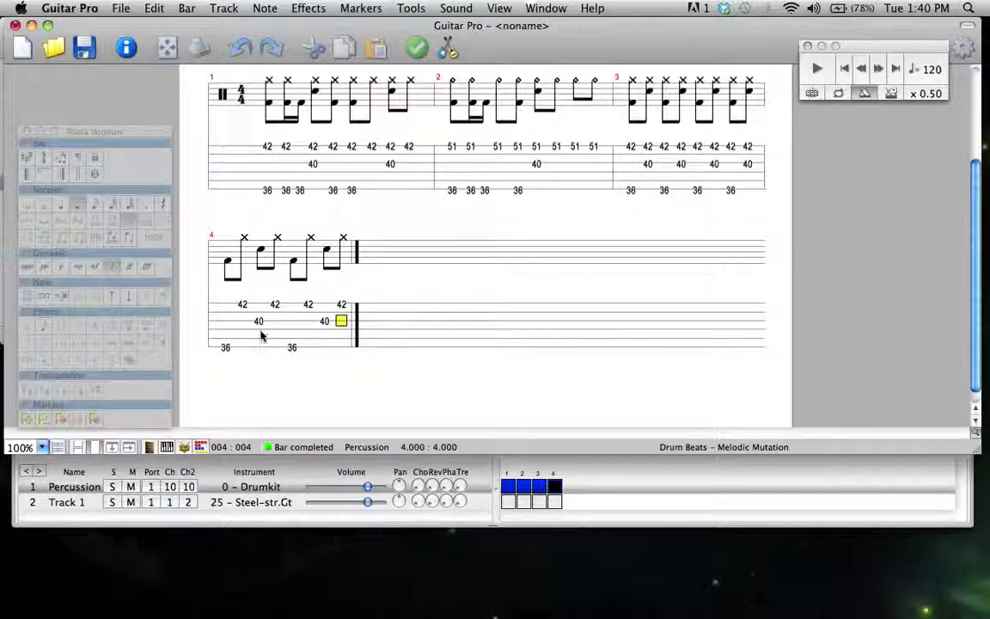
- Delete the snare on beat 2 of bar 4 and enter it again with value 40
{"action": "left_click", "coordinate": [259, 321]}
{"action": "key", "text": "Delete"}
{"action": "key", "text": "Right"}
{"action": "key", "text": "Right"}
{"action": "key", "text": "Left"}
{"action": "key", "text": "Right"}
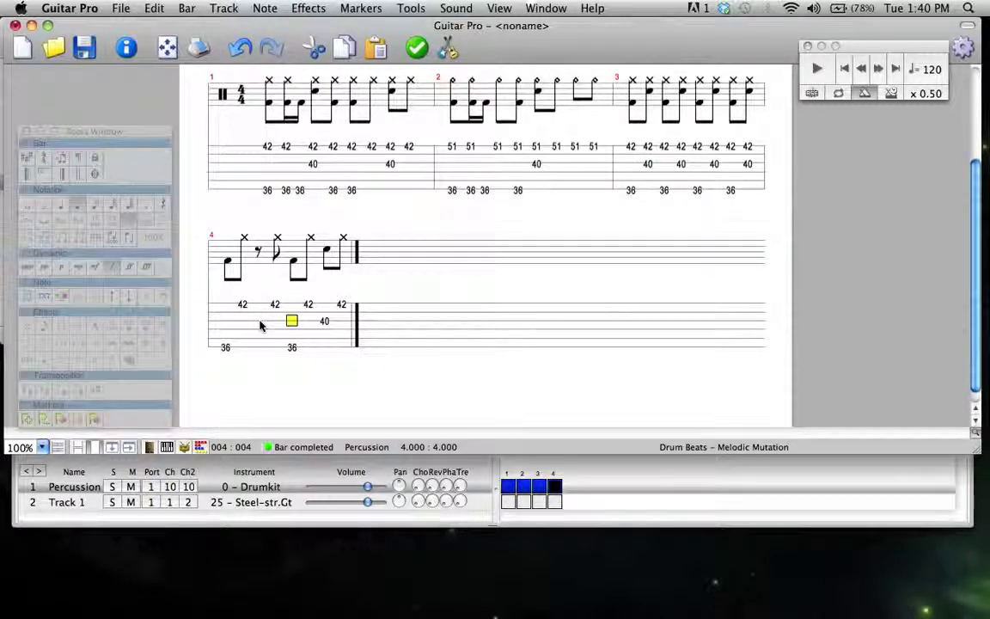
{"action": "key", "text": "Left"}
{"action": "key", "text": "Left"}
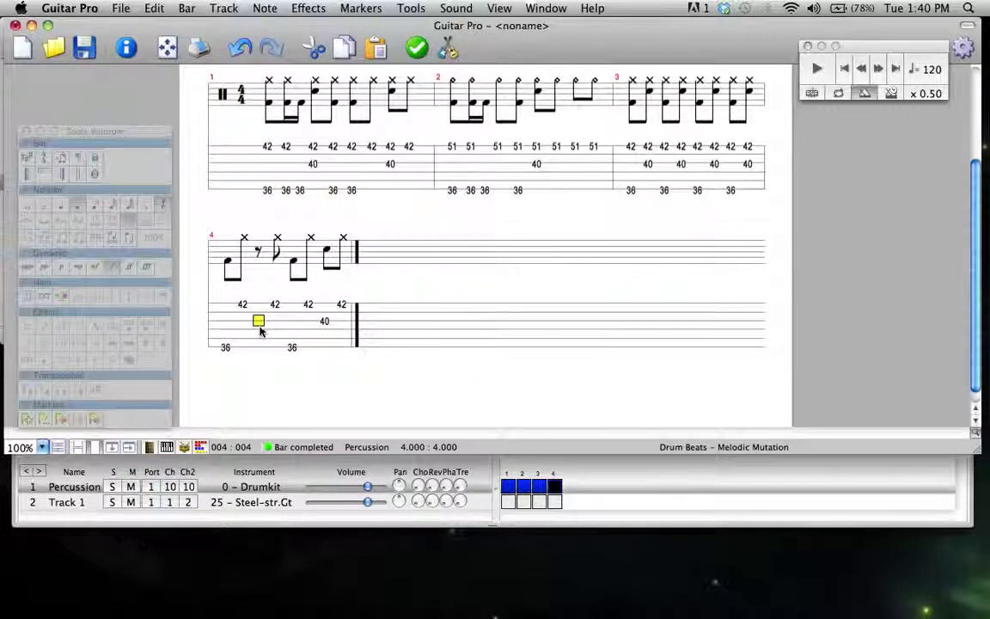
{"action": "type", "text": "40"}
- Add a kick, value 36, under both snares on beats 2 and 4 of bar 4 and play the bar
{"action": "key", "text": "Down"}
{"action": "key", "text": "Down"}
{"action": "key", "text": "Down"}
{"action": "type", "text": "36"}
{"action": "key", "text": "Right"}
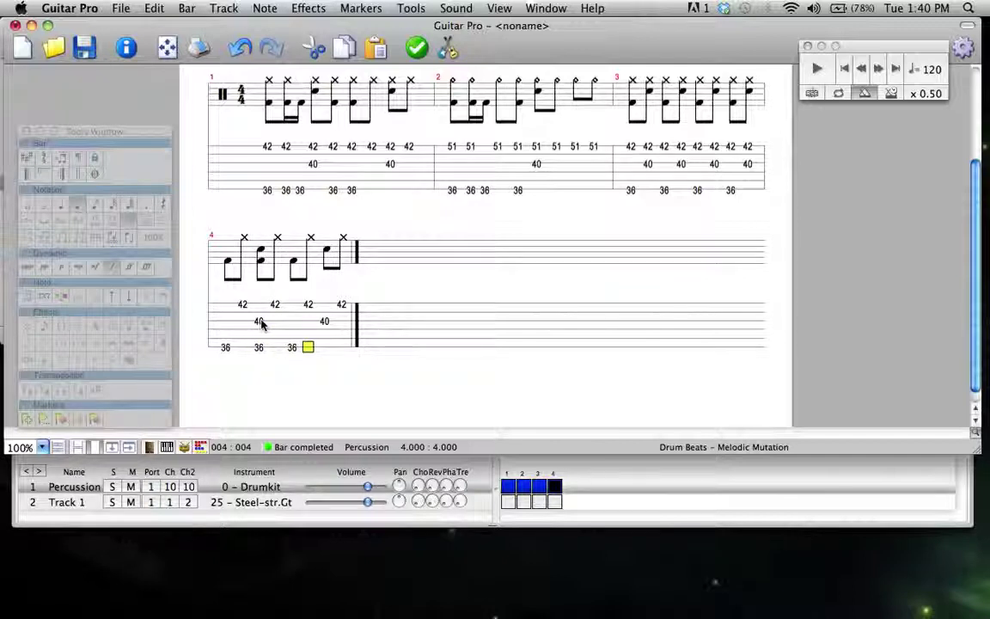
{"action": "key", "text": "Right"}
{"action": "type", "text": "36"}
{"action": "key", "text": "space"}
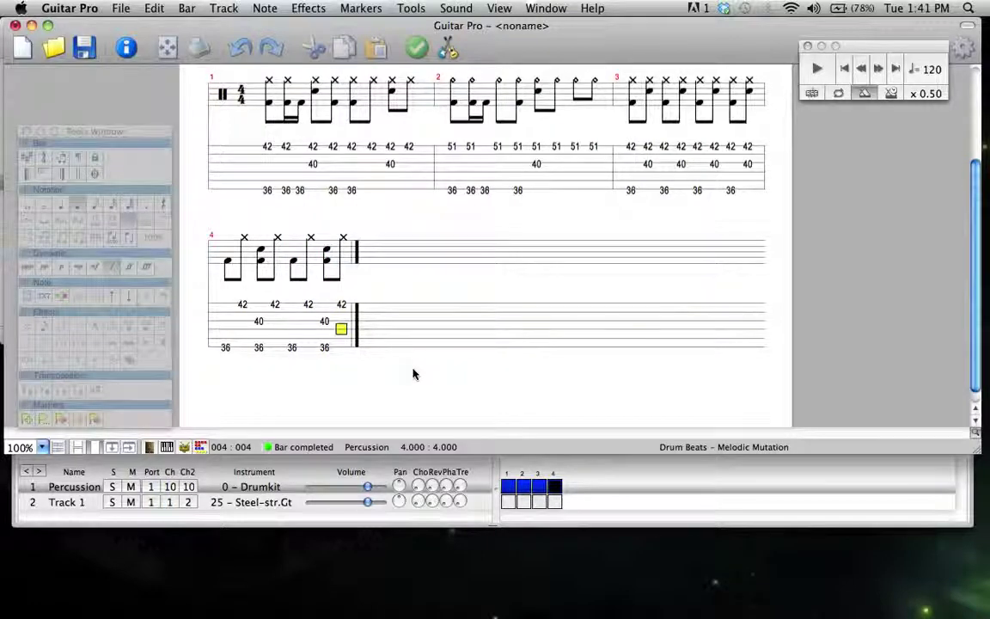
- Add bar 5 and fill its first beat with four sixteenth-note kicks, value 36
{"action": "left_click", "coordinate": [225, 347]}
{"action": "left_click", "coordinate": [258, 347]}
{"action": "left_click", "coordinate": [292, 347]}
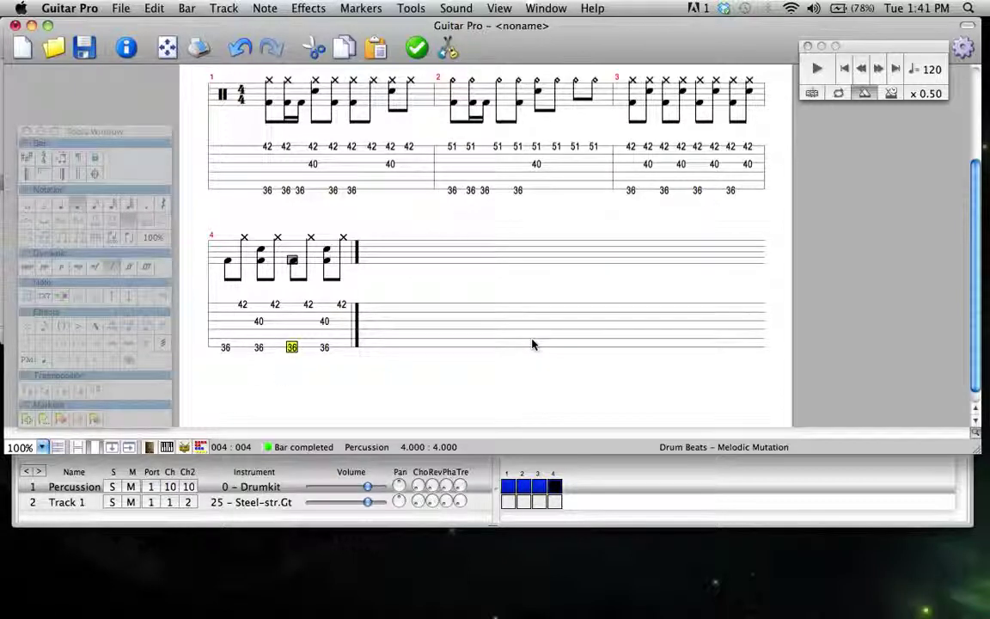
{"action": "key", "text": "Right"}
{"action": "key", "text": "Right"}
{"action": "key", "text": "Right"}
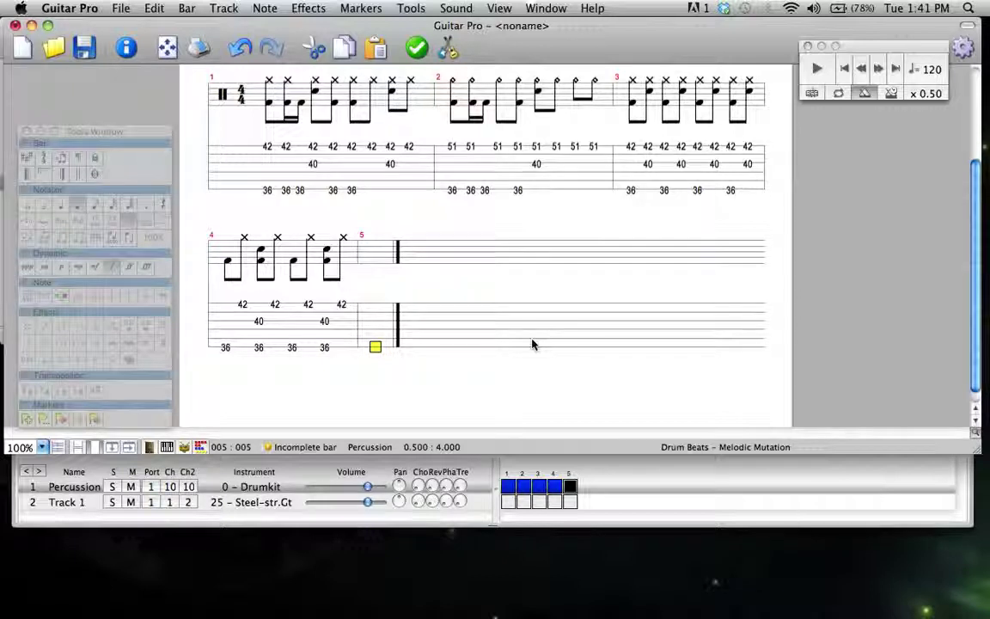
{"action": "type", "text": "36"}
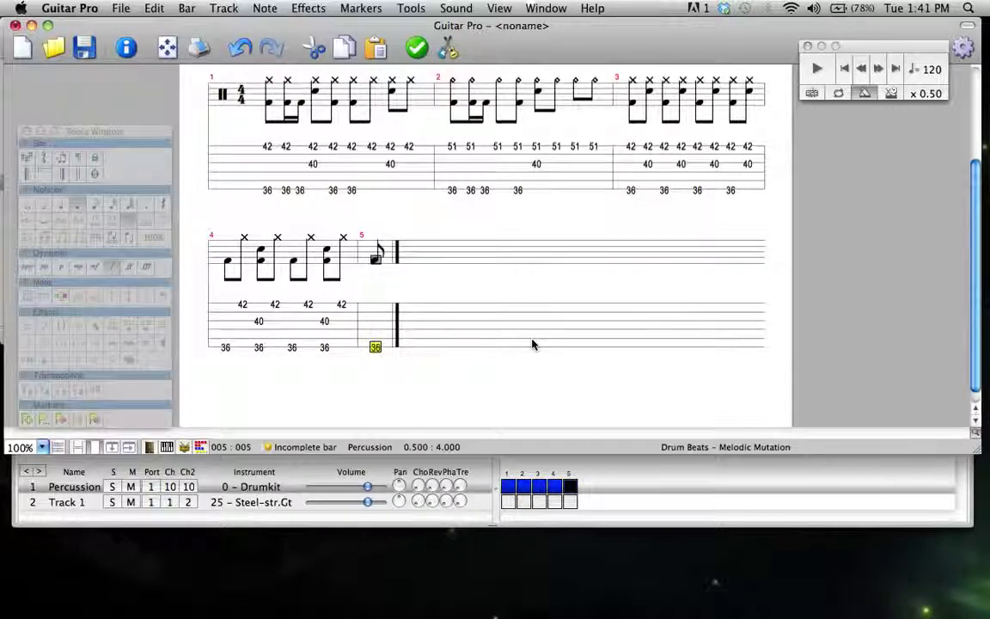
{"action": "left_click", "coordinate": [97, 209]}
{"action": "key", "text": "Right"}
{"action": "type", "text": "36"}
{"action": "key", "text": "Right"}
{"action": "type", "text": "36"}
{"action": "key", "text": "Right"}
{"action": "type", "text": "36"}
- Enter value 46 on the top tab line above the first kick of bar 5 and advance to beat 2
{"action": "key", "text": "Left"}
{"action": "key", "text": "Left"}
{"action": "key", "text": "Left"}
{"action": "key", "text": "Up"}
{"action": "key", "text": "Up"}
{"action": "key", "text": "Up"}
{"action": "key", "text": "Up"}
{"action": "key", "text": "Up"}
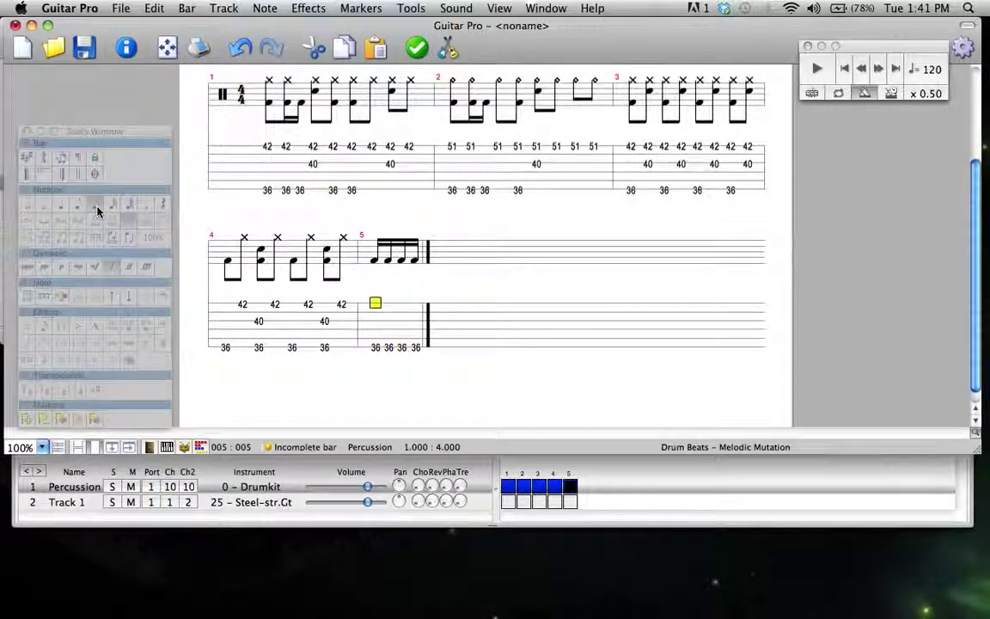
{"action": "type", "text": "46"}
{"action": "key", "text": "Right"}
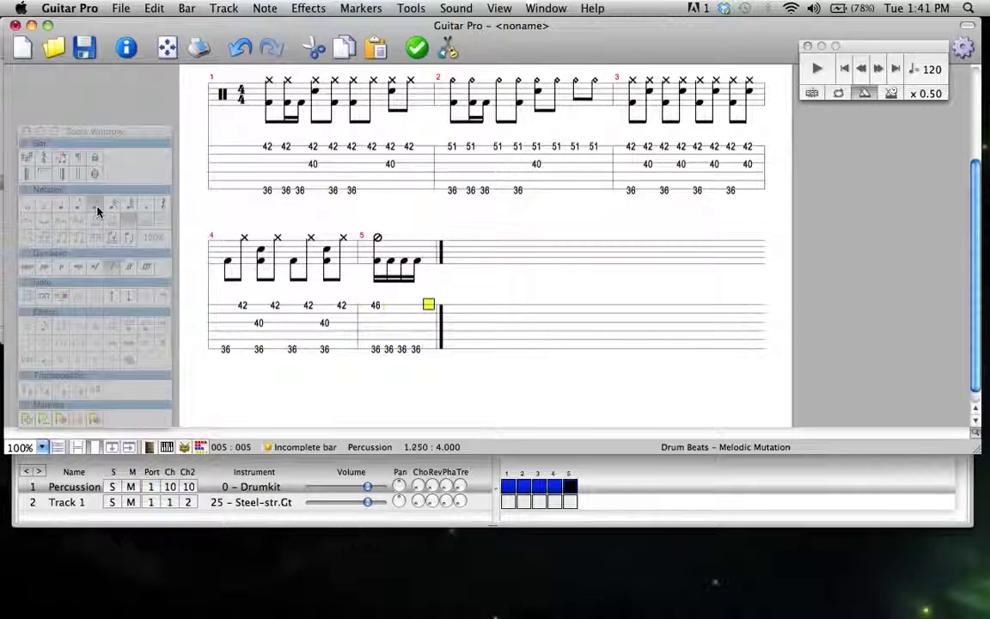
- Enter value 46 on the top tab line at beat 2 of bar 5 and four sixteenth-note kicks, value 36, from that beat
{"action": "type", "text": "46"}
{"action": "key", "text": "Down"}
{"action": "key", "text": "Down"}
{"action": "key", "text": "Down"}
{"action": "key", "text": "Down"}
{"action": "key", "text": "Down"}
{"action": "type", "text": "36"}
{"action": "key", "text": "Right"}
{"action": "type", "text": "36"}
{"action": "key", "text": "Right"}
{"action": "type", "text": "36"}
{"action": "key", "text": "Right"}
{"action": "type", "text": "36"}
- Enter a snare, value 40, on beat 2 of bar 5 between the 46 and the kick
{"action": "key", "text": "Left"}
{"action": "key", "text": "Left"}
{"action": "key", "text": "Left"}
{"action": "key", "text": "Up"}
{"action": "key", "text": "Up"}
{"action": "key", "text": "Up"}
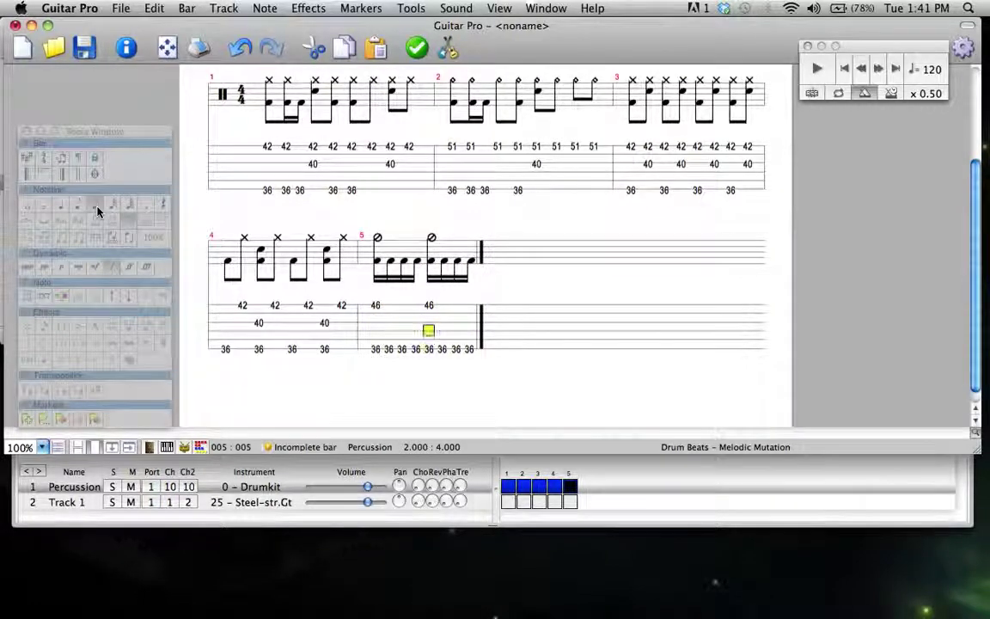
{"action": "type", "text": "40"}
{"action": "key", "text": "Left"}
{"action": "key", "text": "Left"}
{"action": "key", "text": "Left"}
{"action": "key", "text": "Left"}
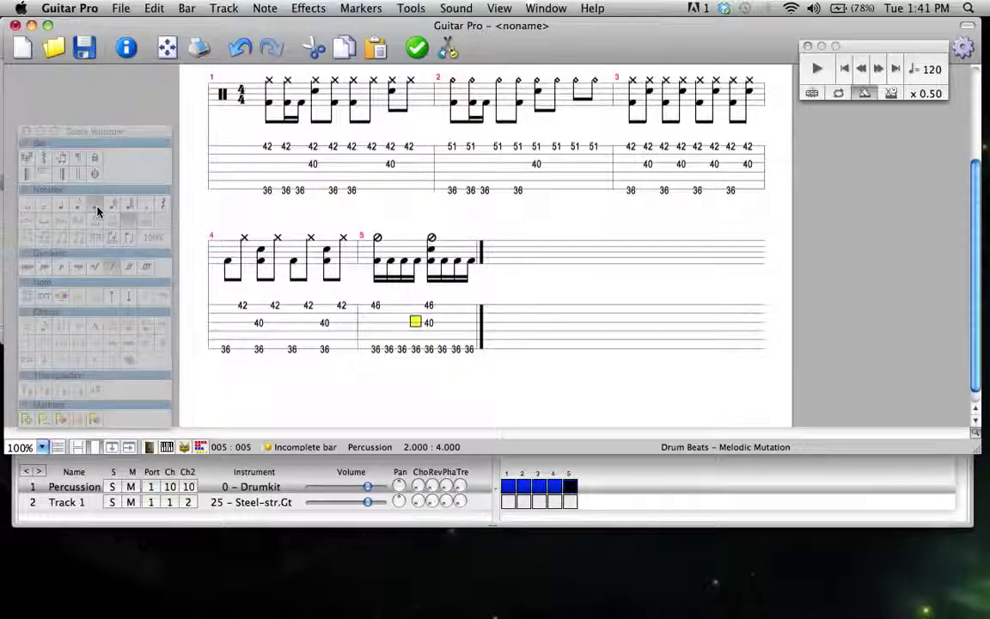
- Copy the first two beats of bar 5 and paste them after beat 2 to fill the rest of the bar
{"action": "key", "text": "Right"}
{"action": "key", "text": "Right"}
{"action": "key", "text": "Right"}
{"action": "key", "text": "Left"}
{"action": "key", "text": "Left"}
{"action": "key", "text": "Left"}
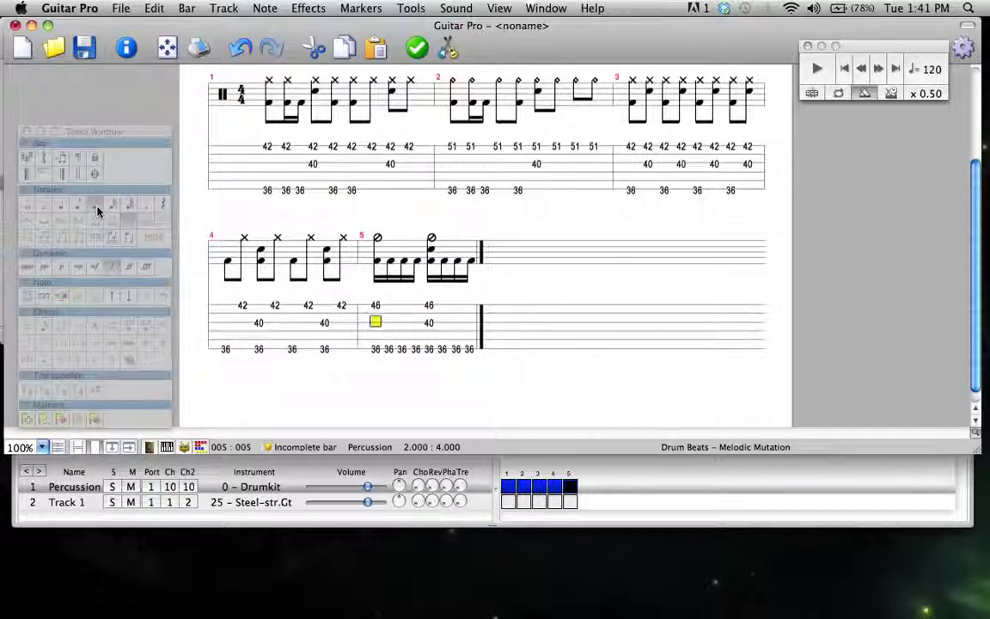
{"action": "key", "text": "shift+Right"}
{"action": "key", "text": "shift+Right"}
{"action": "key", "text": "shift+Right"}
{"action": "key", "text": "shift+Right"}
{"action": "key", "text": "shift+Right"}
{"action": "key", "text": "shift+Right"}
{"action": "key", "text": "shift+Right"}
{"action": "key", "text": "shift+Right"}
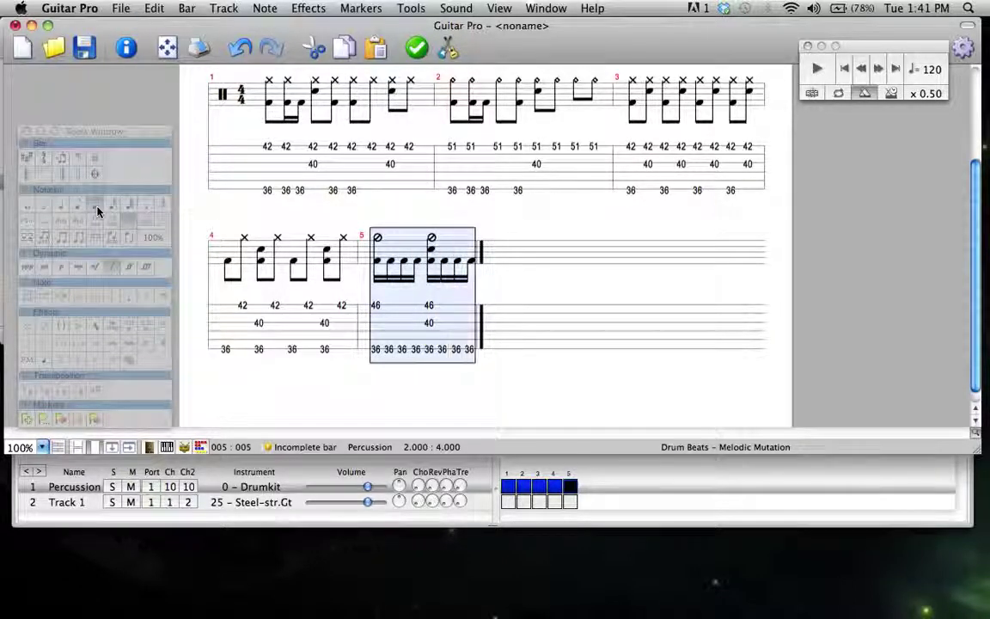
{"action": "key", "text": "Right"}
{"action": "key", "text": "Left"}
{"action": "key", "text": "Right"}
{"action": "key", "text": "Left"}
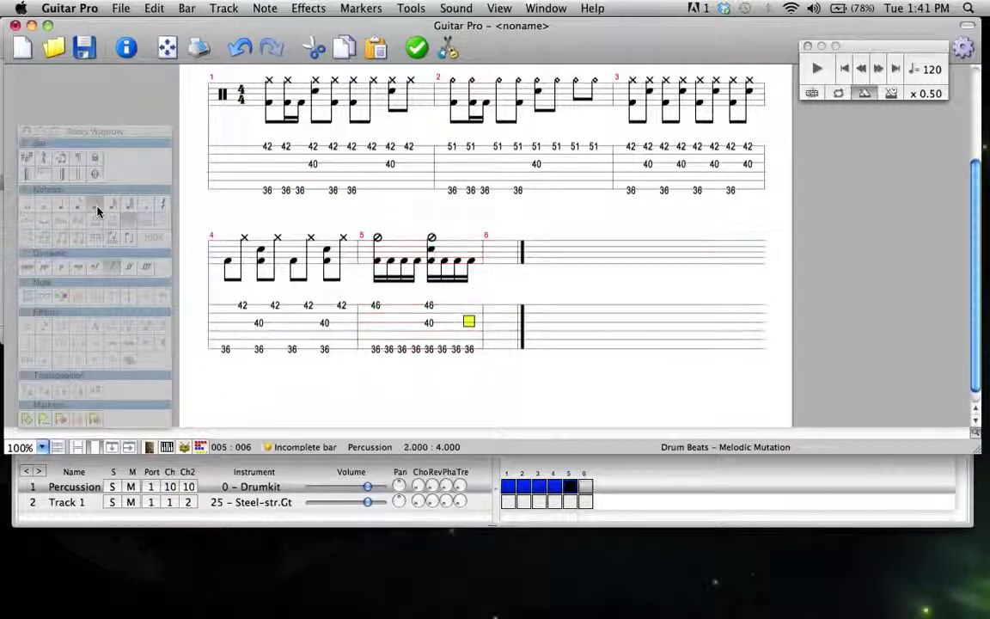
{"action": "key", "text": "super+v"}
- Play back bar 5 from its first beat, and play part of bar 1 for comparison
{"action": "left_click", "coordinate": [377, 315]}
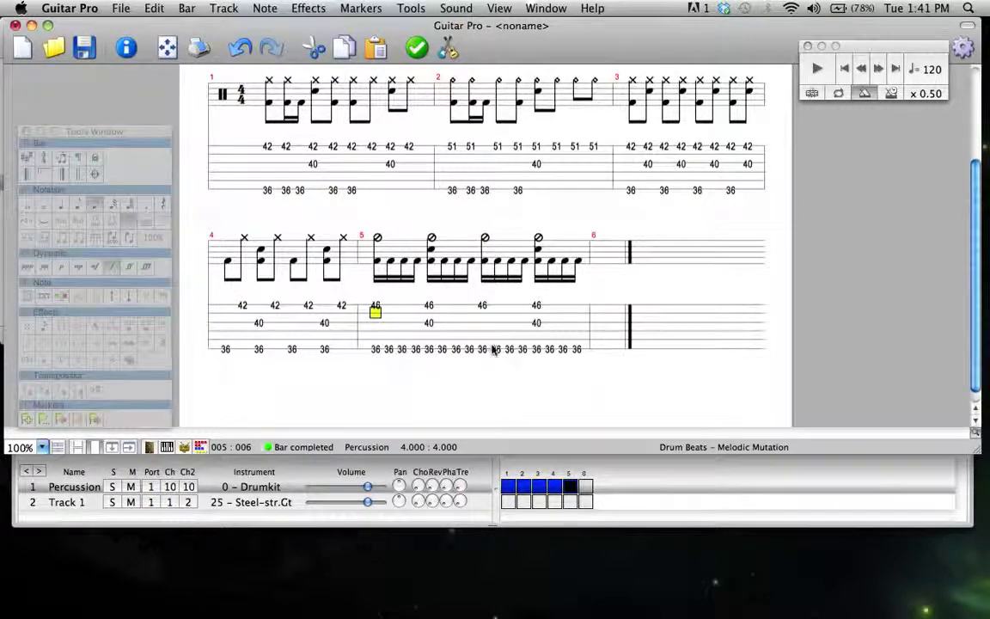
{"action": "key", "text": "space"}
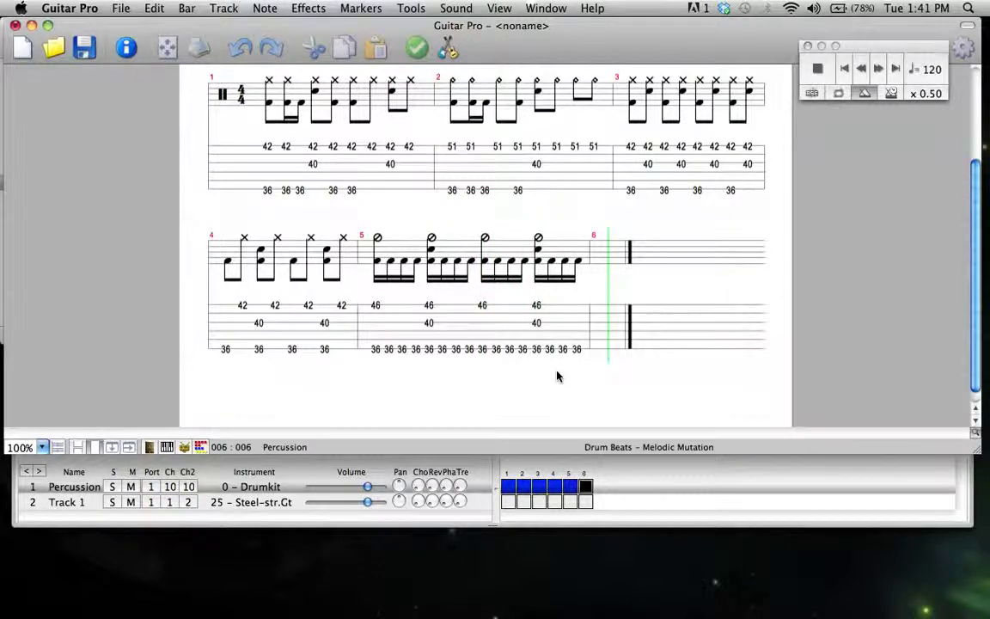
{"action": "left_click", "coordinate": [429, 323]}
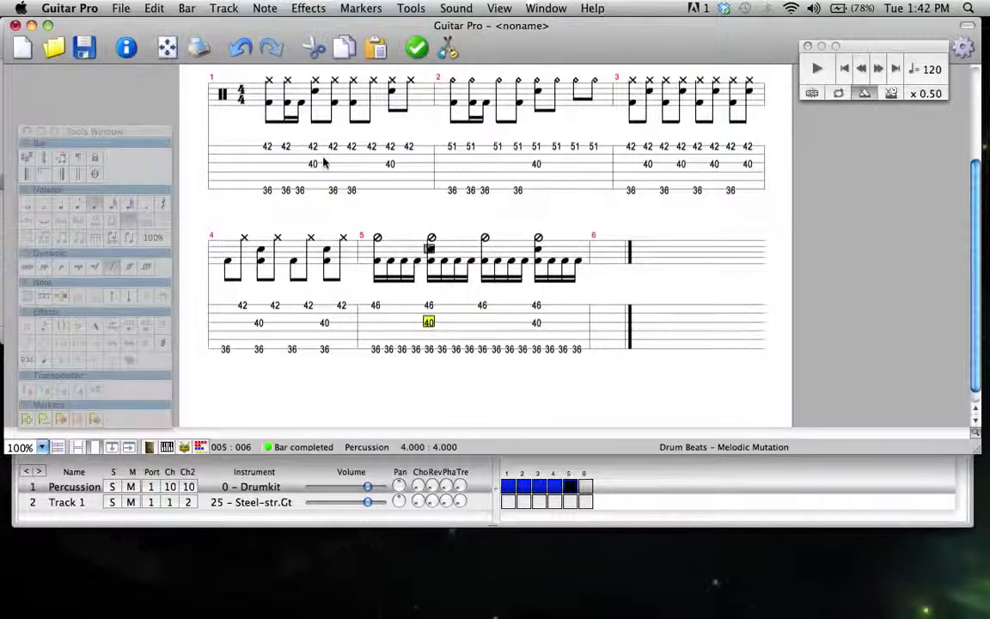
{"action": "left_click", "coordinate": [250, 154]}
{"action": "key", "text": "space"}
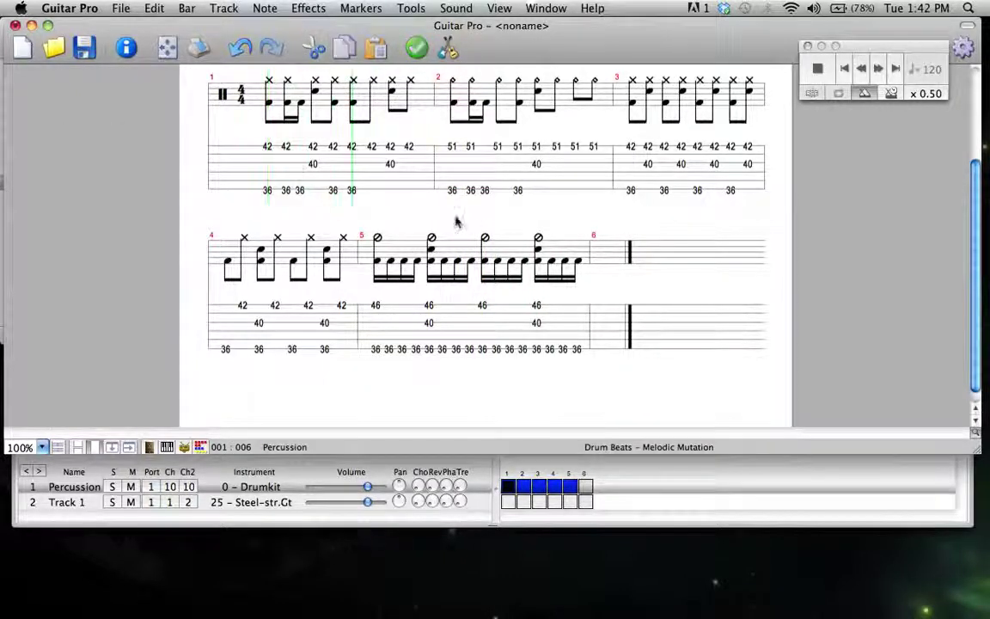
{"action": "key", "text": "space"}
- Remove the snares on beats 2 and 4 of bar 5 and enter a snare, value 40, on beat 3
{"action": "left_click", "coordinate": [432, 322]}
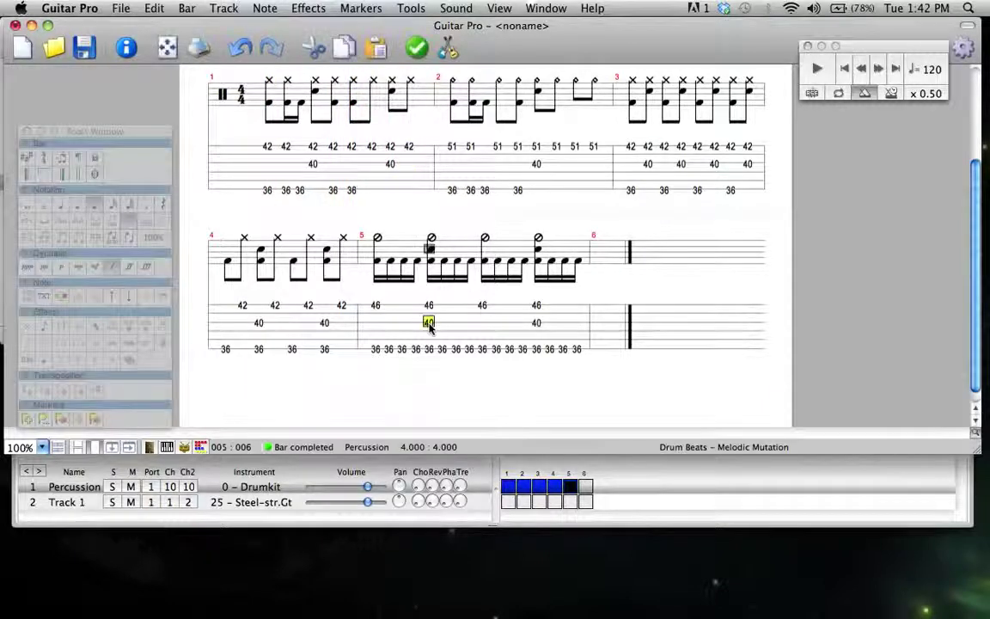
{"action": "left_click", "coordinate": [481, 322]}
{"action": "type", "text": "40"}
{"action": "left_click", "coordinate": [538, 322]}
- Play back bar 5 with its snare on beat 3 and return to the start of the bar
{"action": "left_click", "coordinate": [376, 315]}
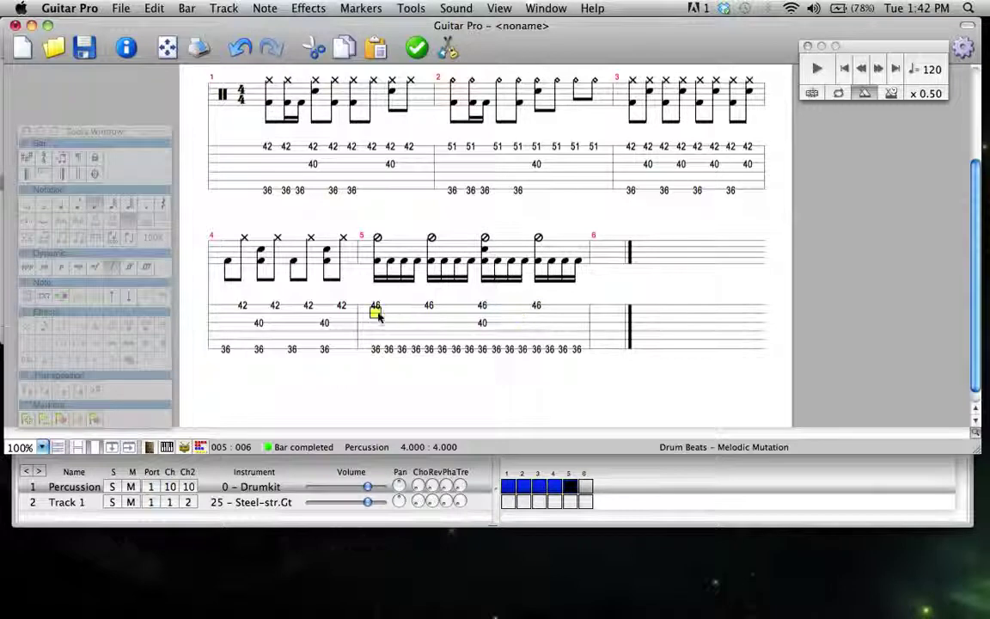
{"action": "key", "text": "space"}
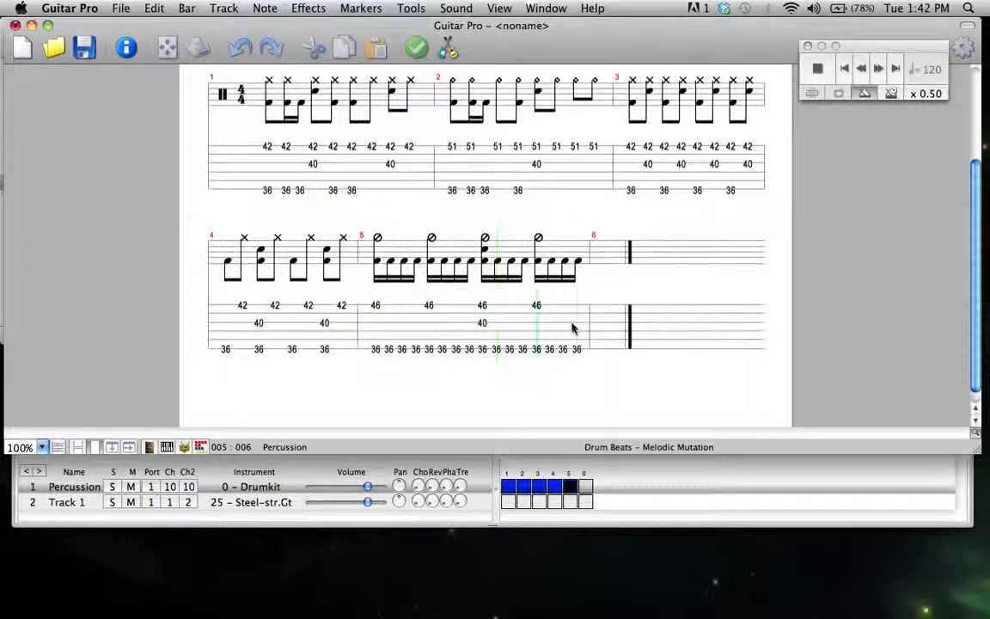
{"action": "left_click", "coordinate": [572, 326]}
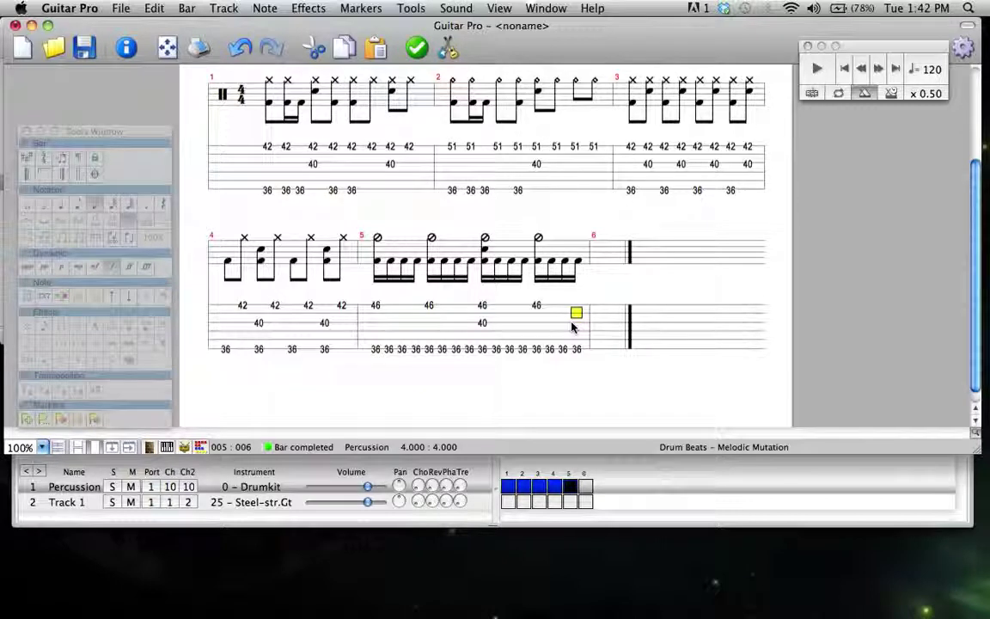
{"action": "left_click", "coordinate": [375, 308]}
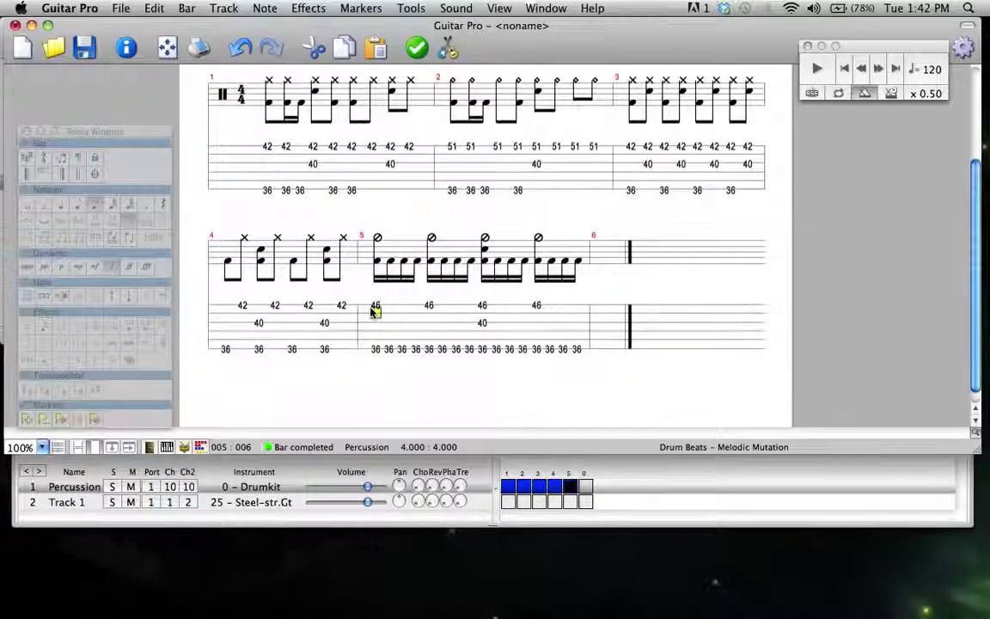
- Delete the snare on beat 3 of bar 5
{"action": "left_click", "coordinate": [482, 322]}
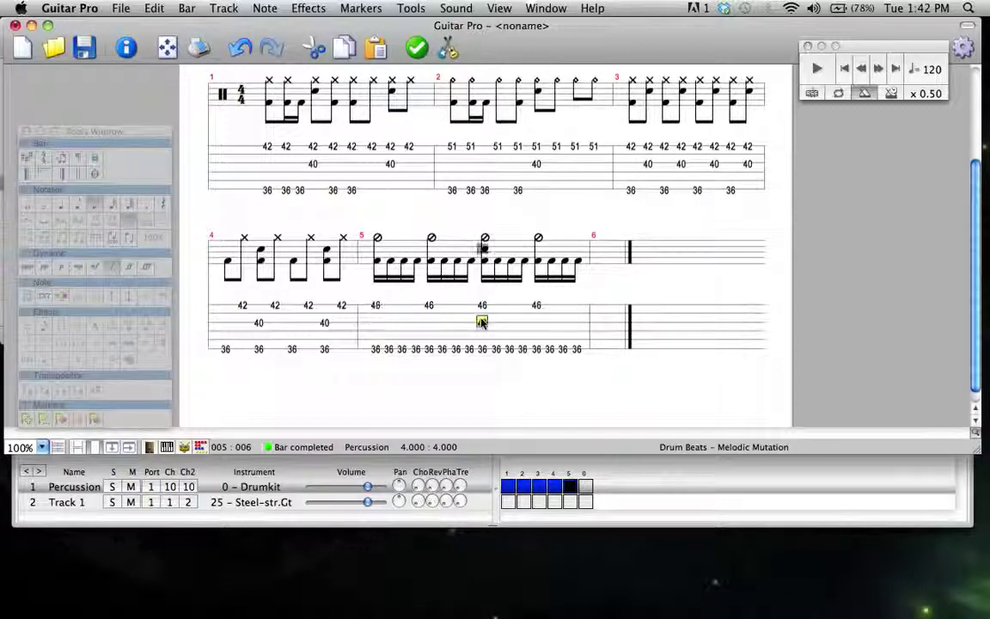
{"action": "key", "text": "Delete"}
{"action": "key", "text": "Left"}
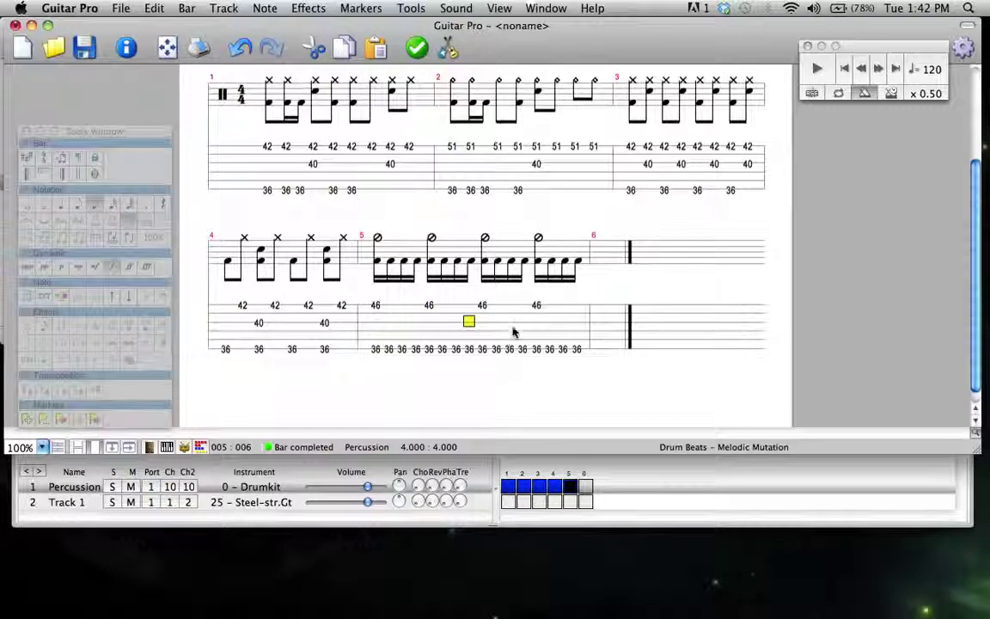
{"action": "left_click", "coordinate": [429, 323]}
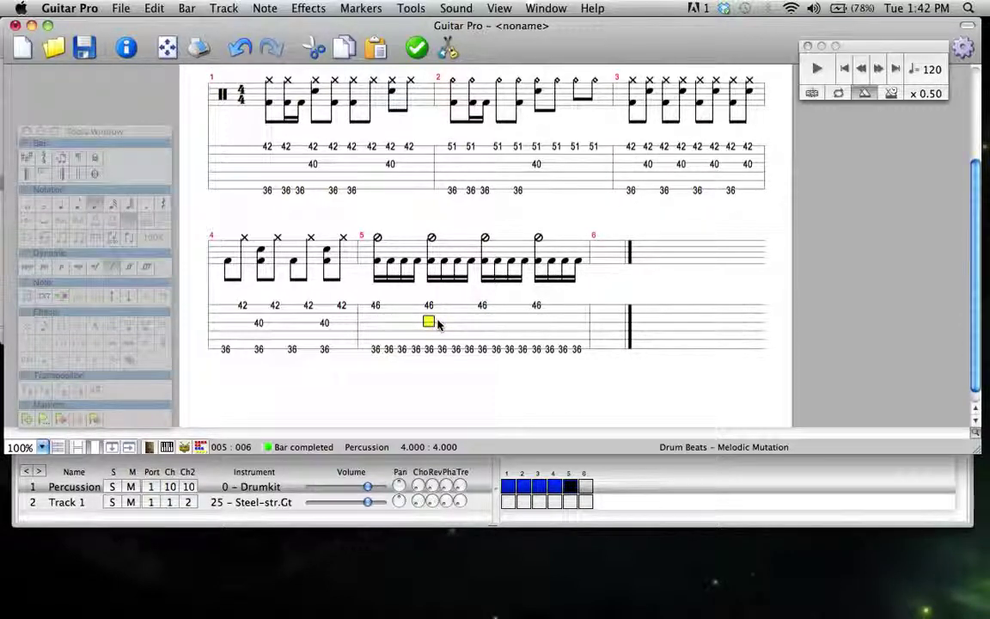
- Delete the 46 notes on the top tab line at all four beats of bar 5
{"action": "left_click", "coordinate": [381, 320]}
{"action": "key", "text": "Up"}
{"action": "key", "text": "Delete"}
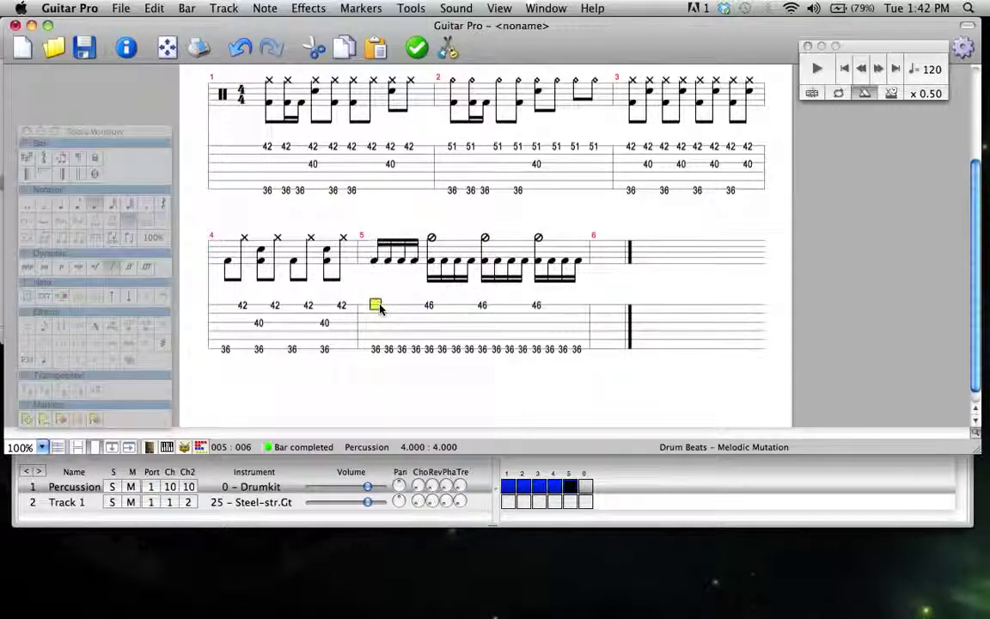
{"action": "left_click", "coordinate": [534, 305]}
{"action": "key", "text": "Delete"}
{"action": "key", "text": "Left"}
{"action": "key", "text": "Left"}
{"action": "key", "text": "Left"}
{"action": "key", "text": "Left"}
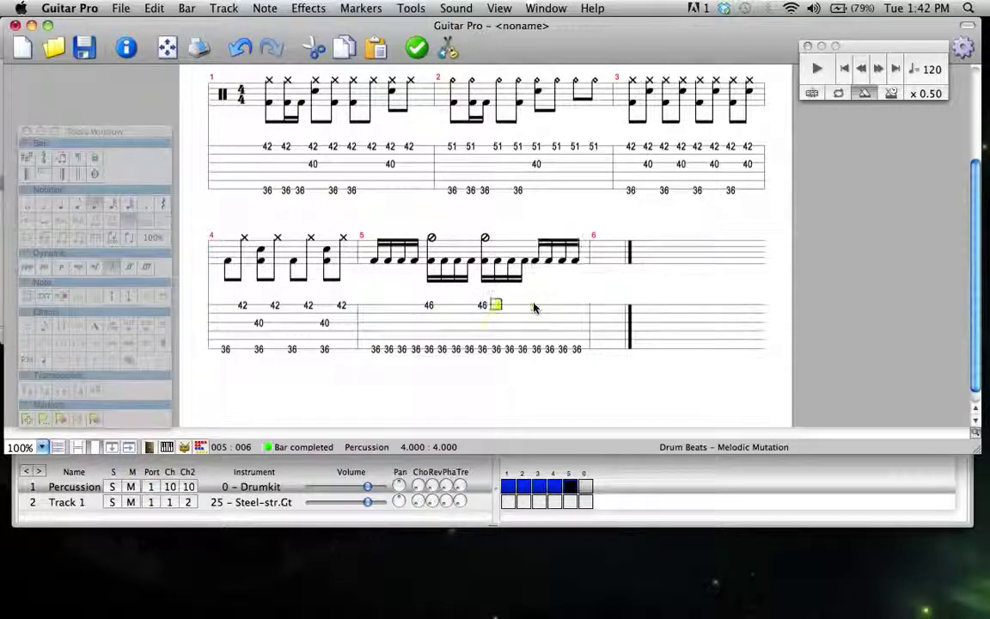
{"action": "key", "text": "Delete"}
{"action": "key", "text": "Left"}
{"action": "key", "text": "Left"}
{"action": "key", "text": "Left"}
{"action": "key", "text": "Left"}
{"action": "key", "text": "Delete"}
{"action": "key", "text": "Left"}
{"action": "key", "text": "Left"}
{"action": "key", "text": "Left"}
{"action": "key", "text": "Left"}
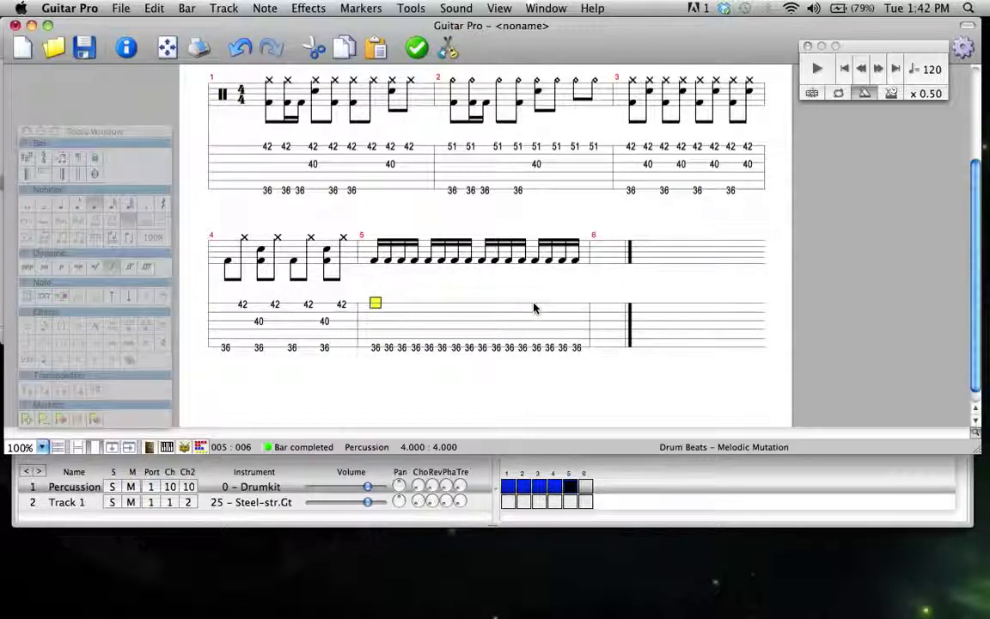
- Above the first four kicks of bar 5, enter alternating 51 on the top tab line and snare 40 on the second line
{"action": "type", "text": "51"}
{"action": "key", "text": "Right"}
{"action": "key", "text": "Down"}
{"action": "type", "text": "40"}
{"action": "key", "text": "Right"}
{"action": "key", "text": "Up"}
{"action": "type", "text": "51"}
{"action": "key", "text": "Right"}
{"action": "key", "text": "Down"}
{"action": "type", "text": "40"}
- Copy the first four sixteenth notes of bar 5 and delete the plain kicks on beats 2 to 4
{"action": "key", "text": "shift+Left"}
{"action": "key", "text": "shift+Left"}
{"action": "key", "text": "shift+Left"}
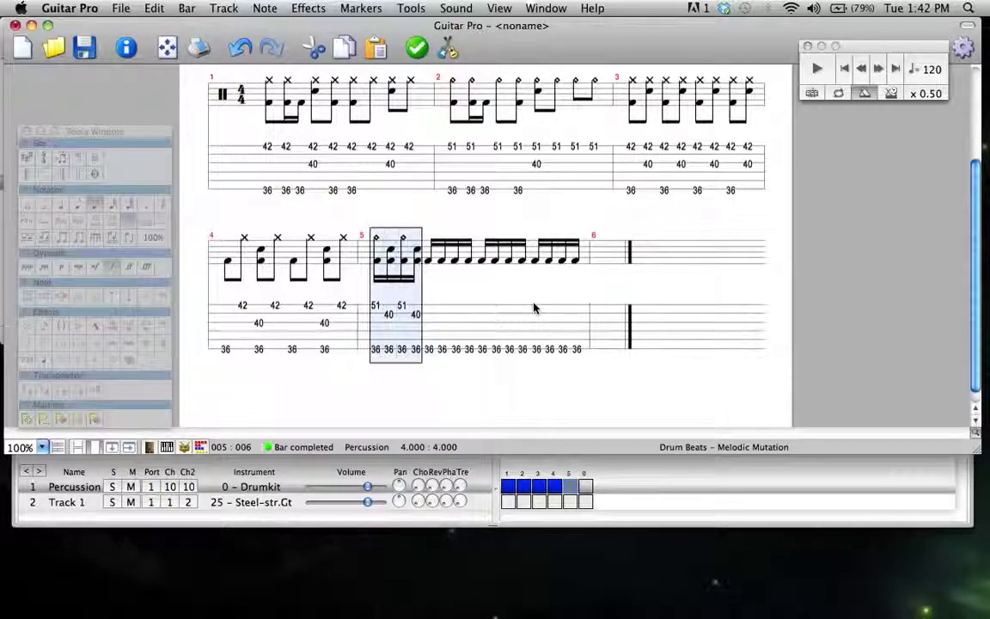
{"action": "left_click_drag", "start_coordinate": [427, 322], "coordinate": [590, 322]}
{"action": "key", "text": "Delete"}
- Paste the copied four-note group three times after beat 1 to fill beats 2 to 4 of bar 5
{"action": "left_click", "coordinate": [421, 332]}
{"action": "key", "text": "super+v"}
{"action": "left_click", "coordinate": [379, 310]}
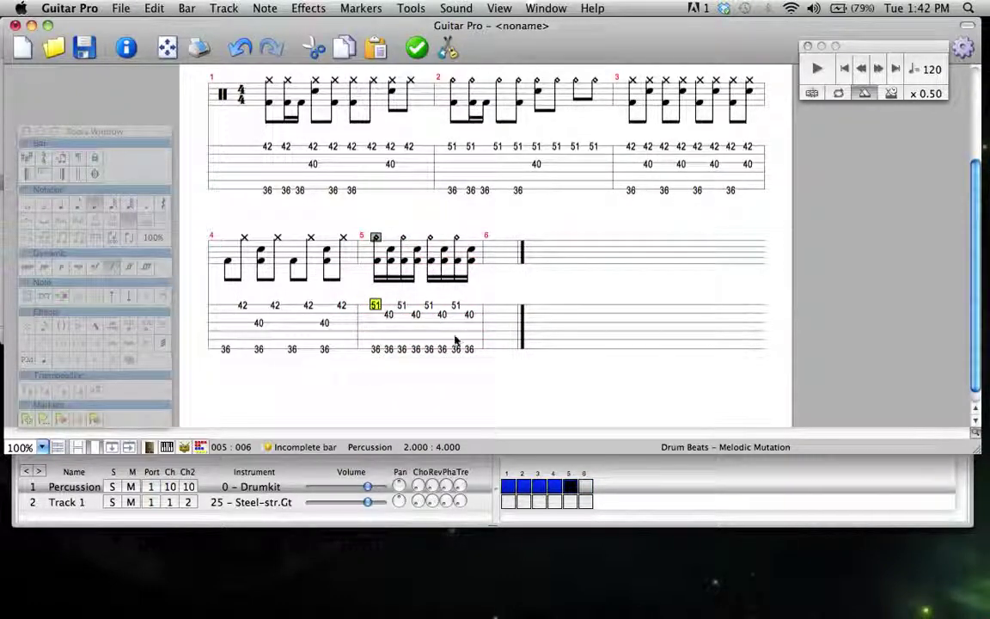
{"action": "left_click", "coordinate": [470, 348]}
{"action": "key", "text": "super+v"}
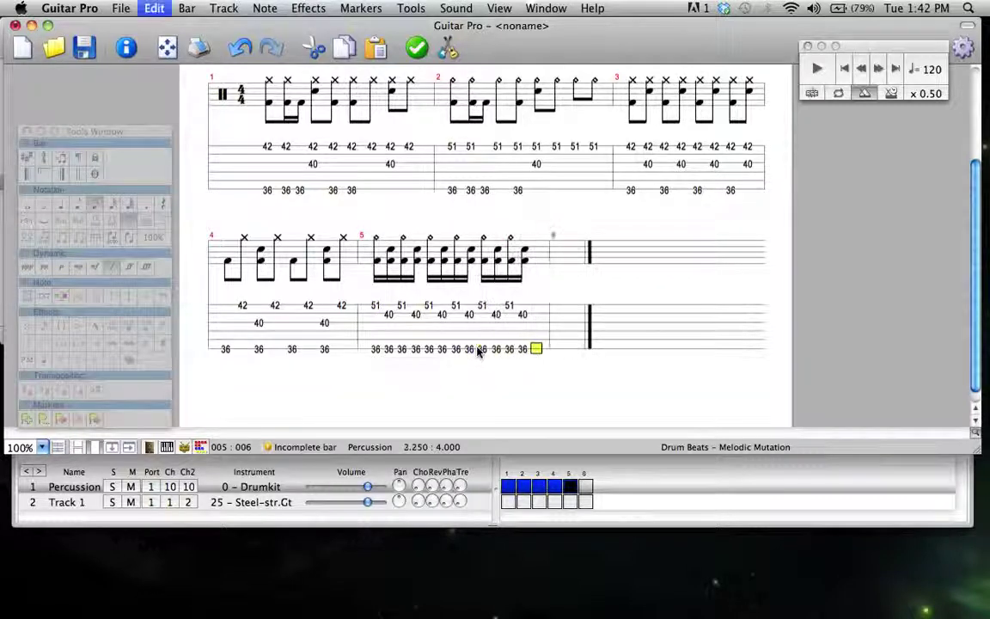
{"action": "key", "text": "super+v"}
- Play back the blast-style pattern in bar 5 from its first beat
{"action": "left_click", "coordinate": [375, 323]}
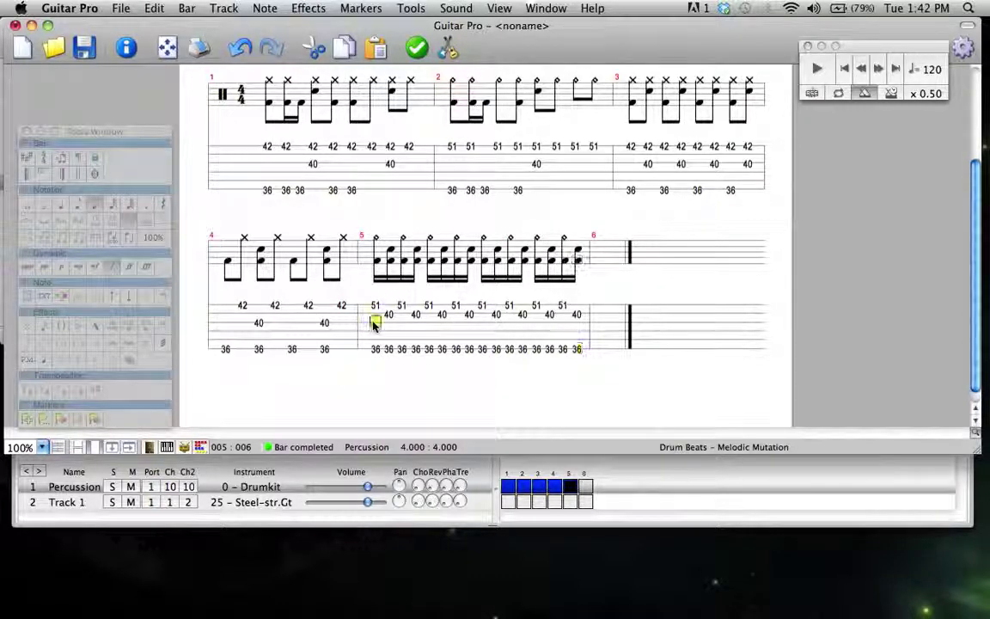
{"action": "key", "text": "space"}
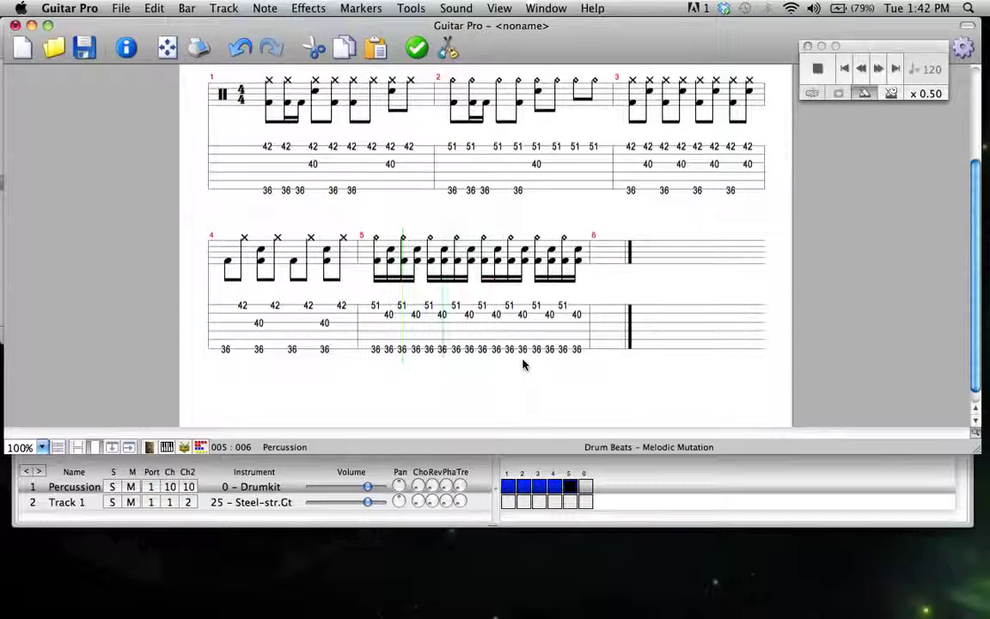